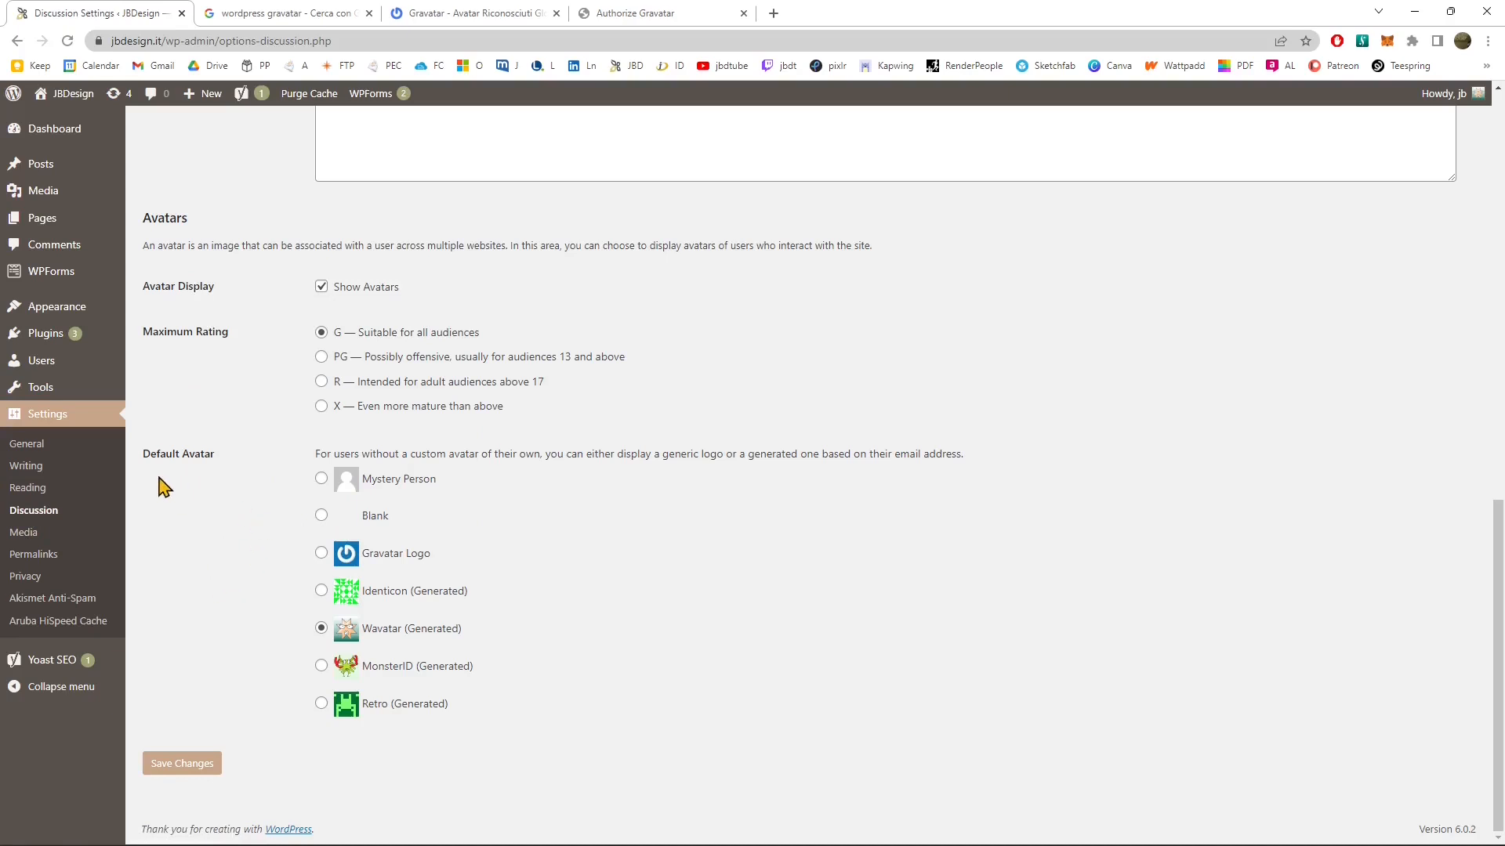
- Review the Default Avatar description and save the discussion settings with Wavatar (Generated) as the default avatar
drag(145, 458, 223, 469)
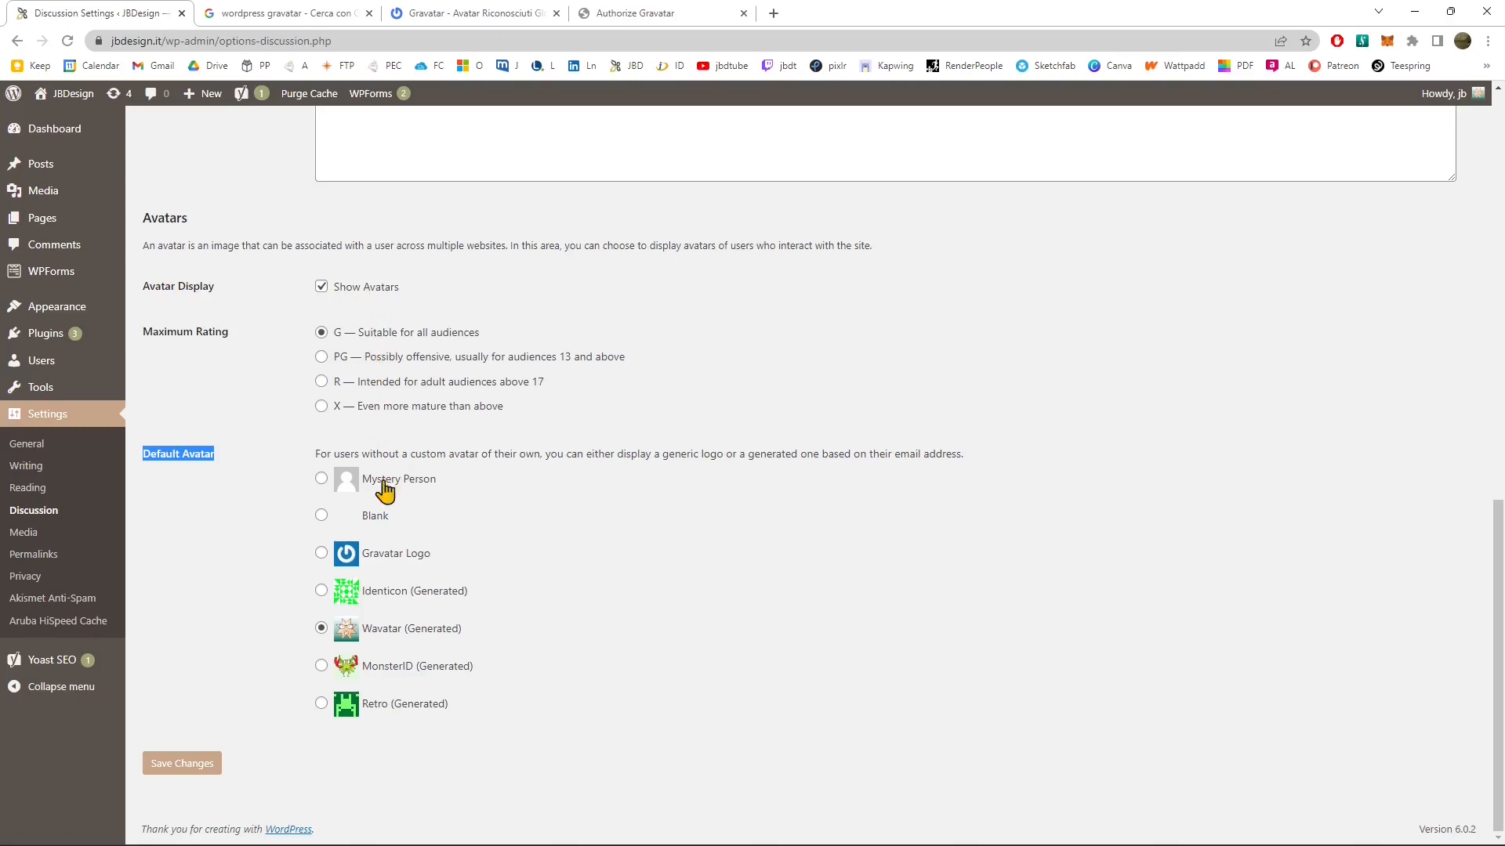
drag(316, 454, 982, 463)
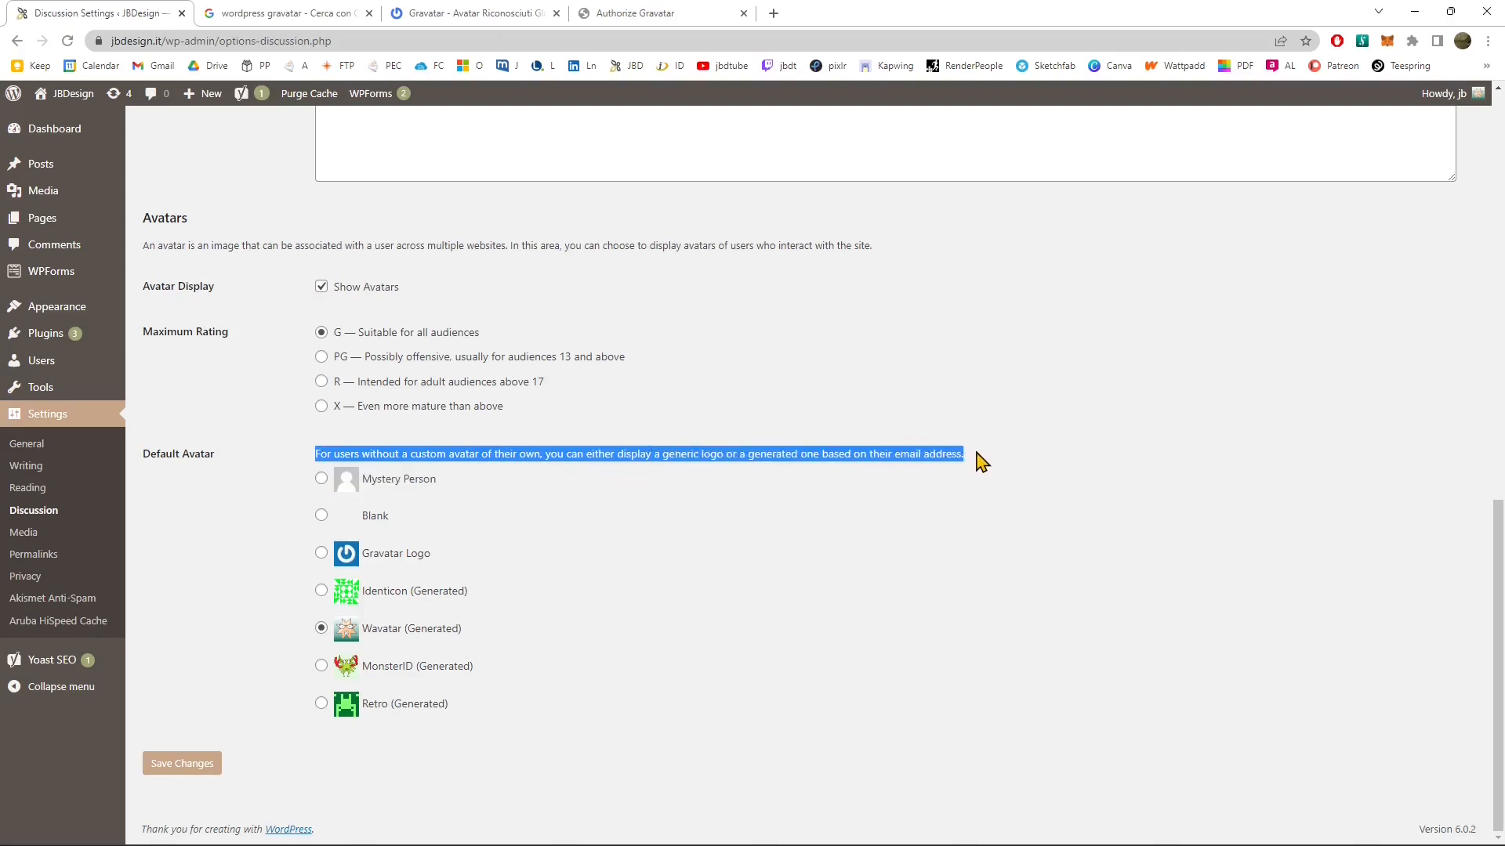
click(549, 514)
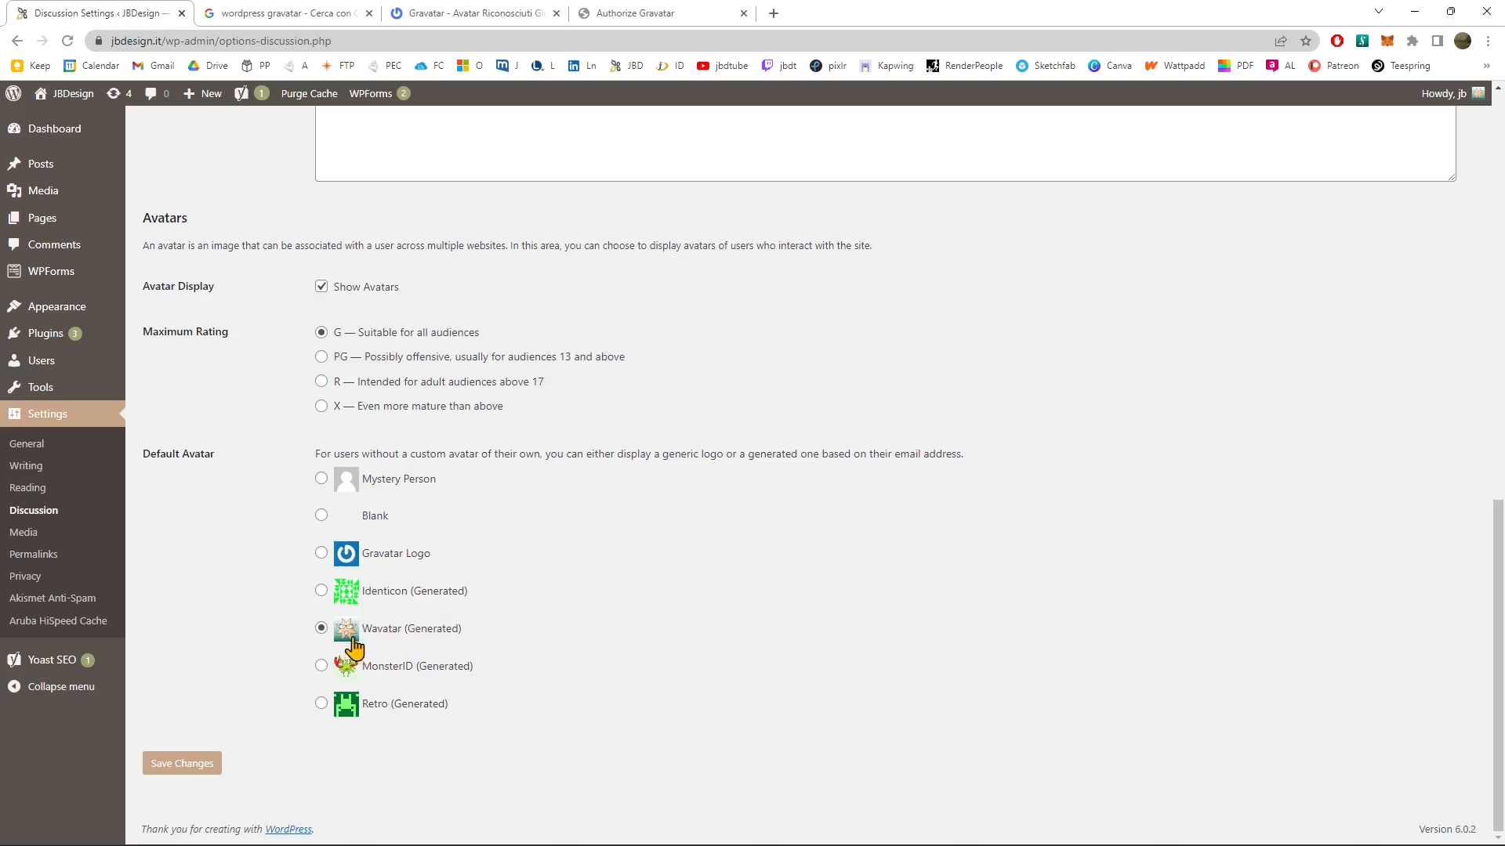
click(168, 764)
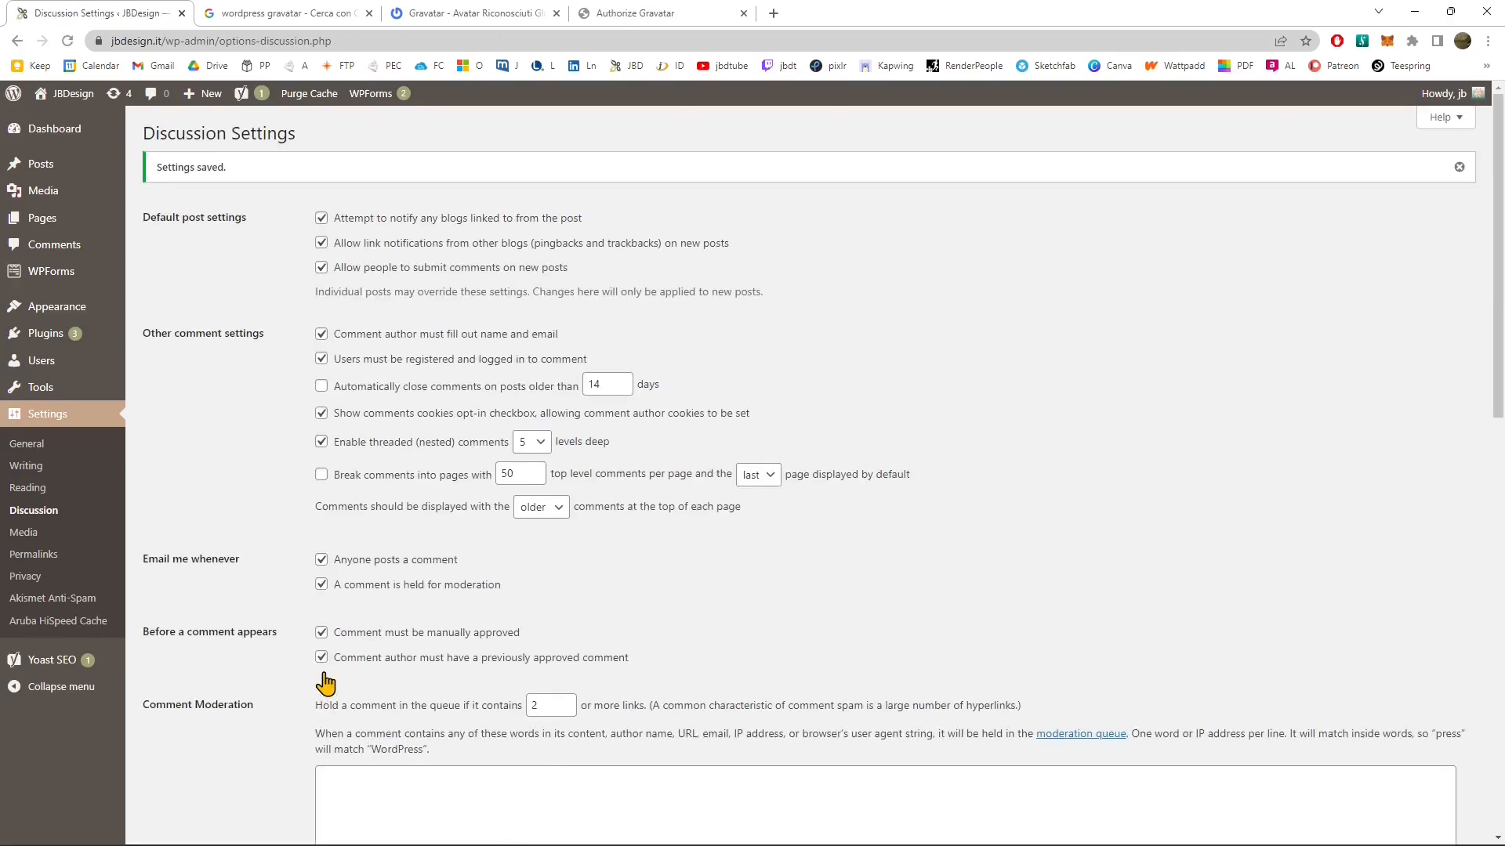
- Open the profile page of the current user
mouse_move(49, 369)
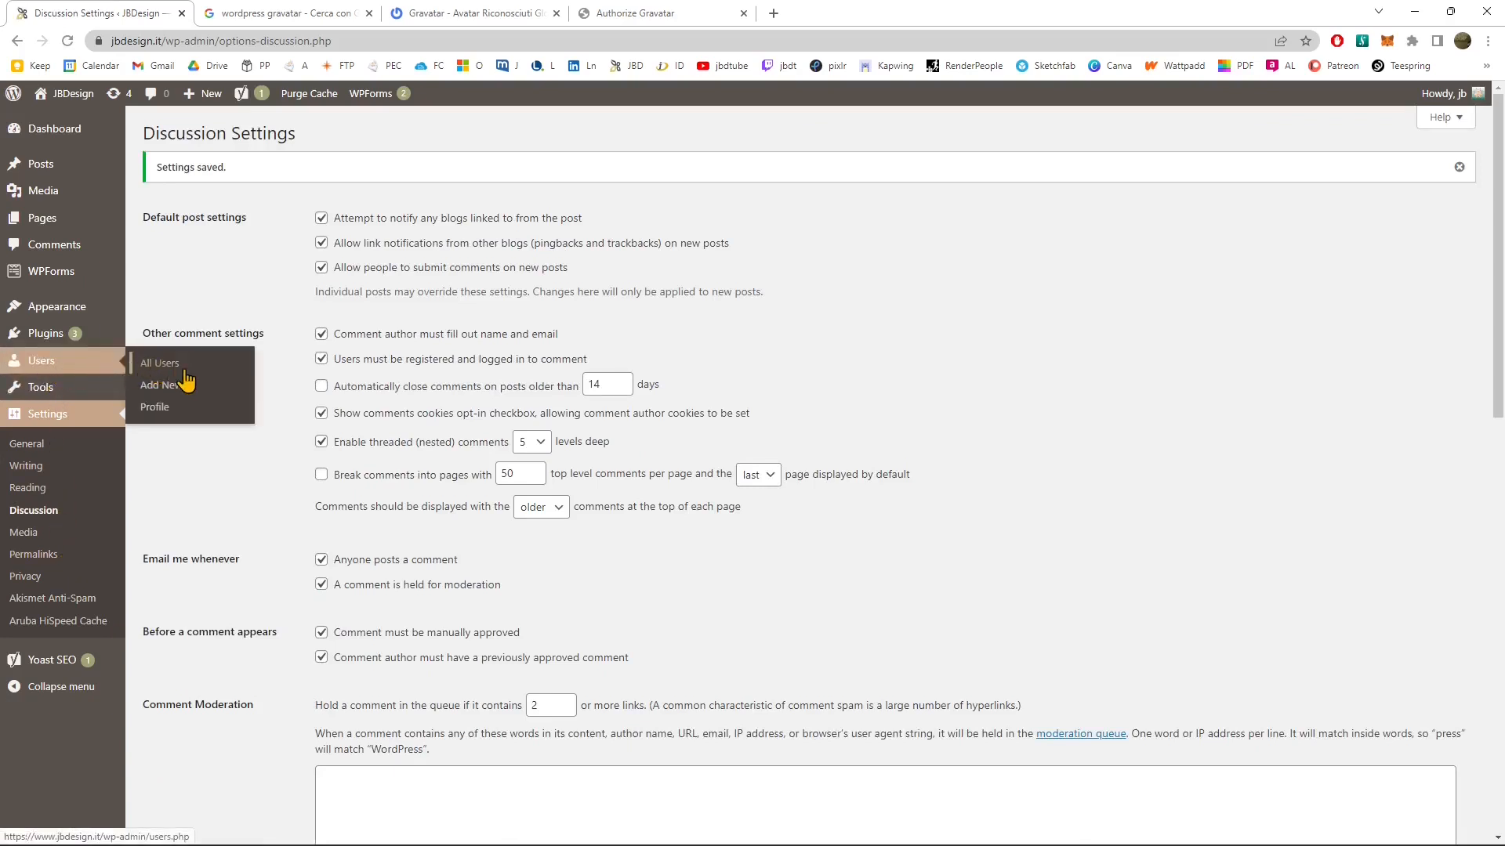
click(157, 408)
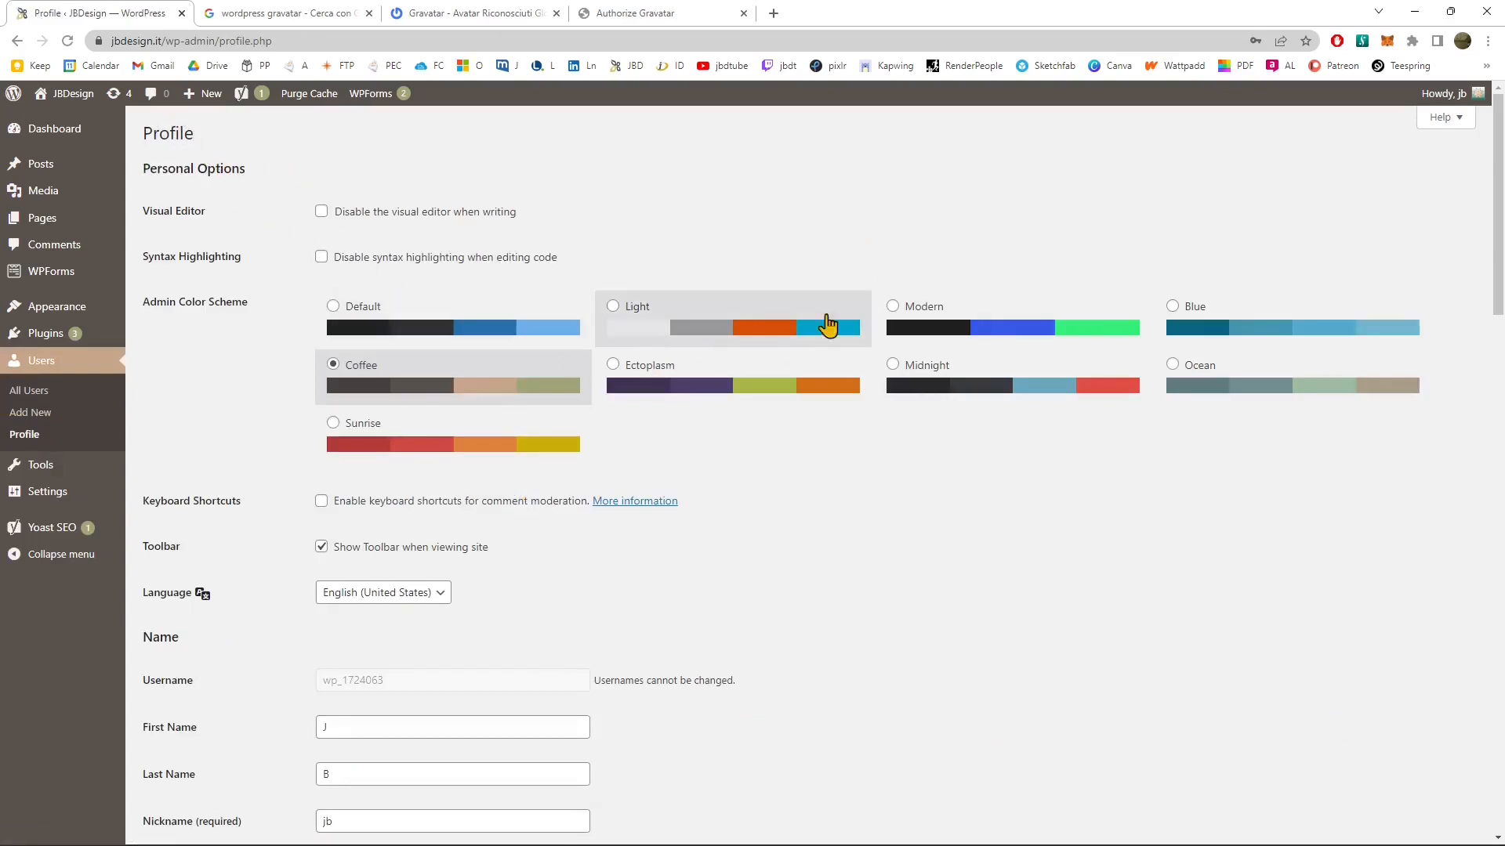
- Preview the Modern admin color scheme and switch back to Coffee
click(961, 327)
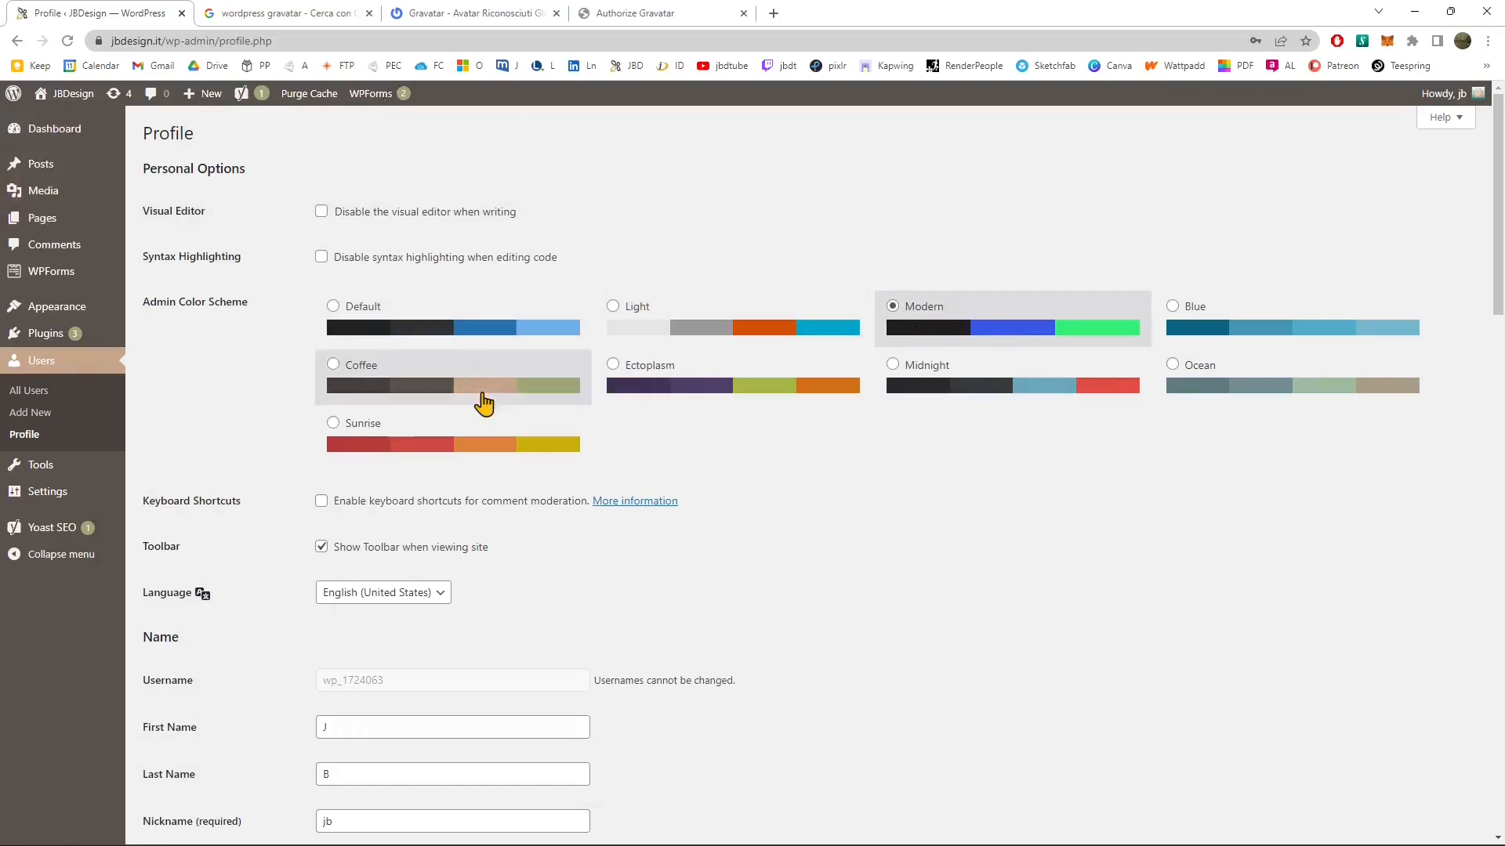
click(431, 386)
click(924, 337)
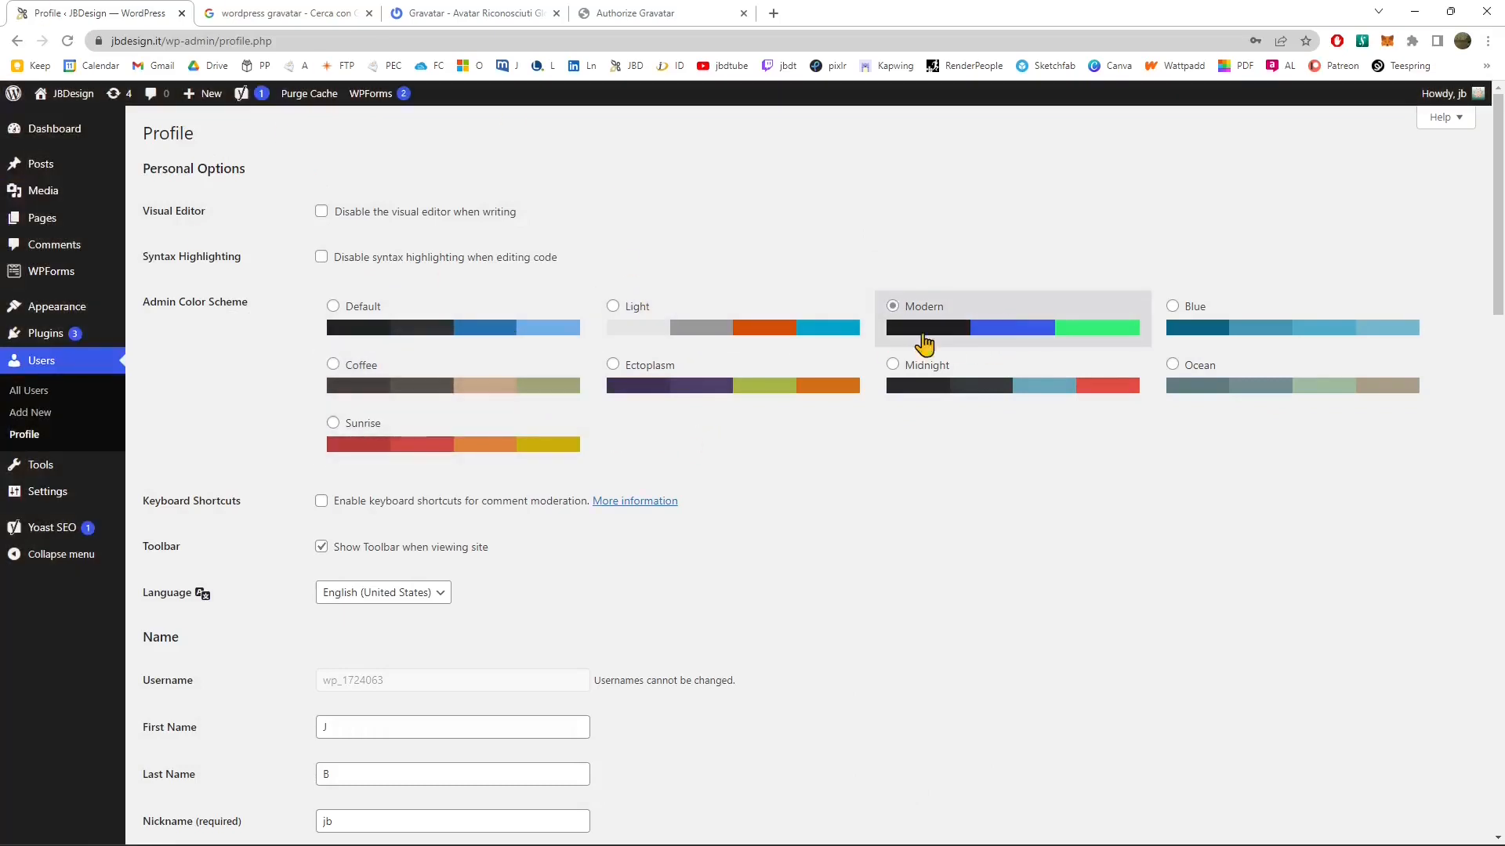
click(1337, 307)
click(464, 406)
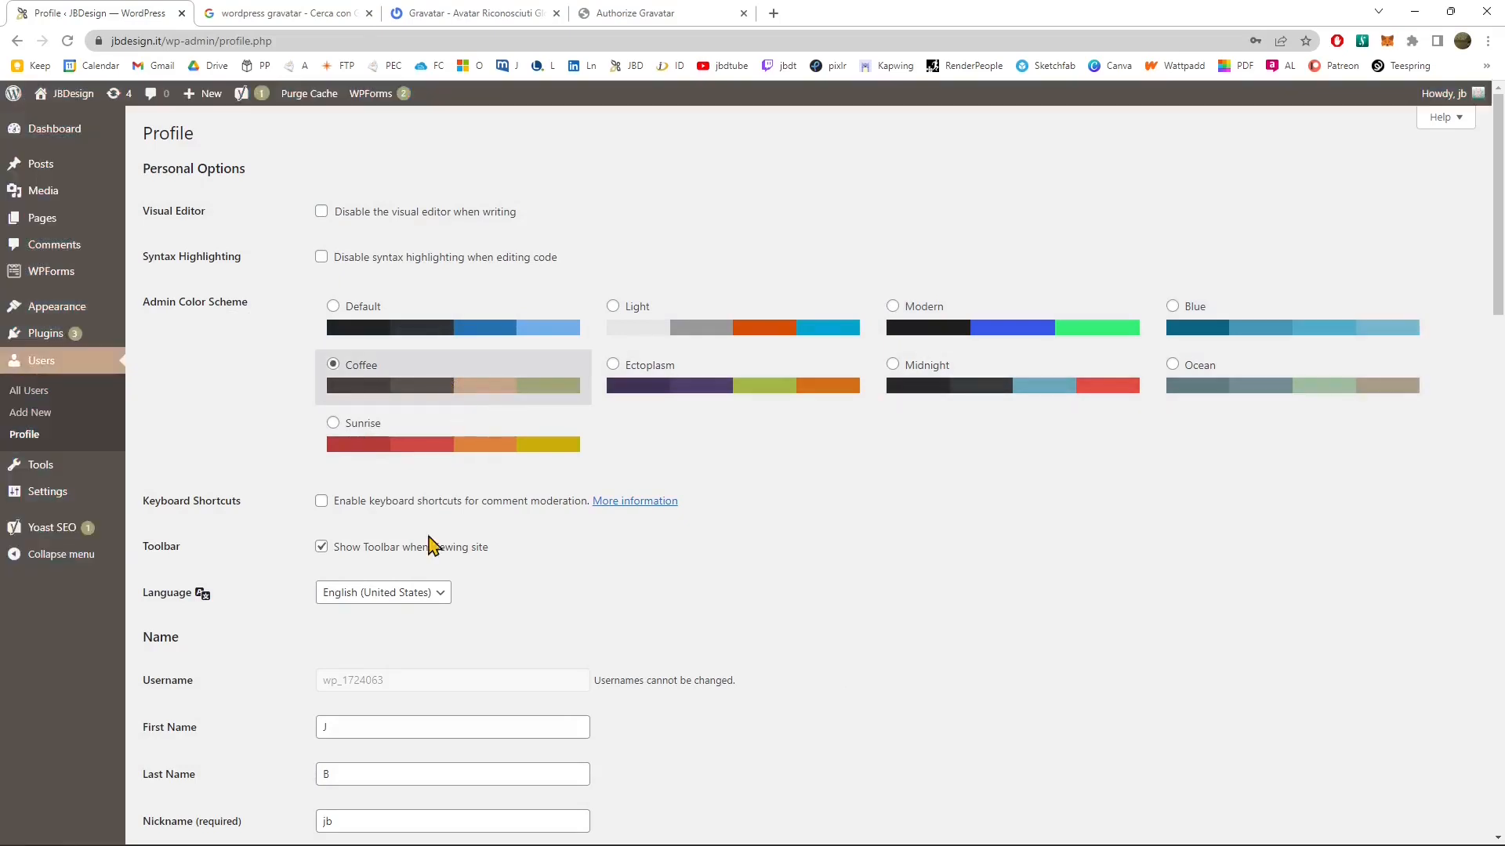
- Review the profile's language options and the About Yourself section with the profile picture
click(436, 596)
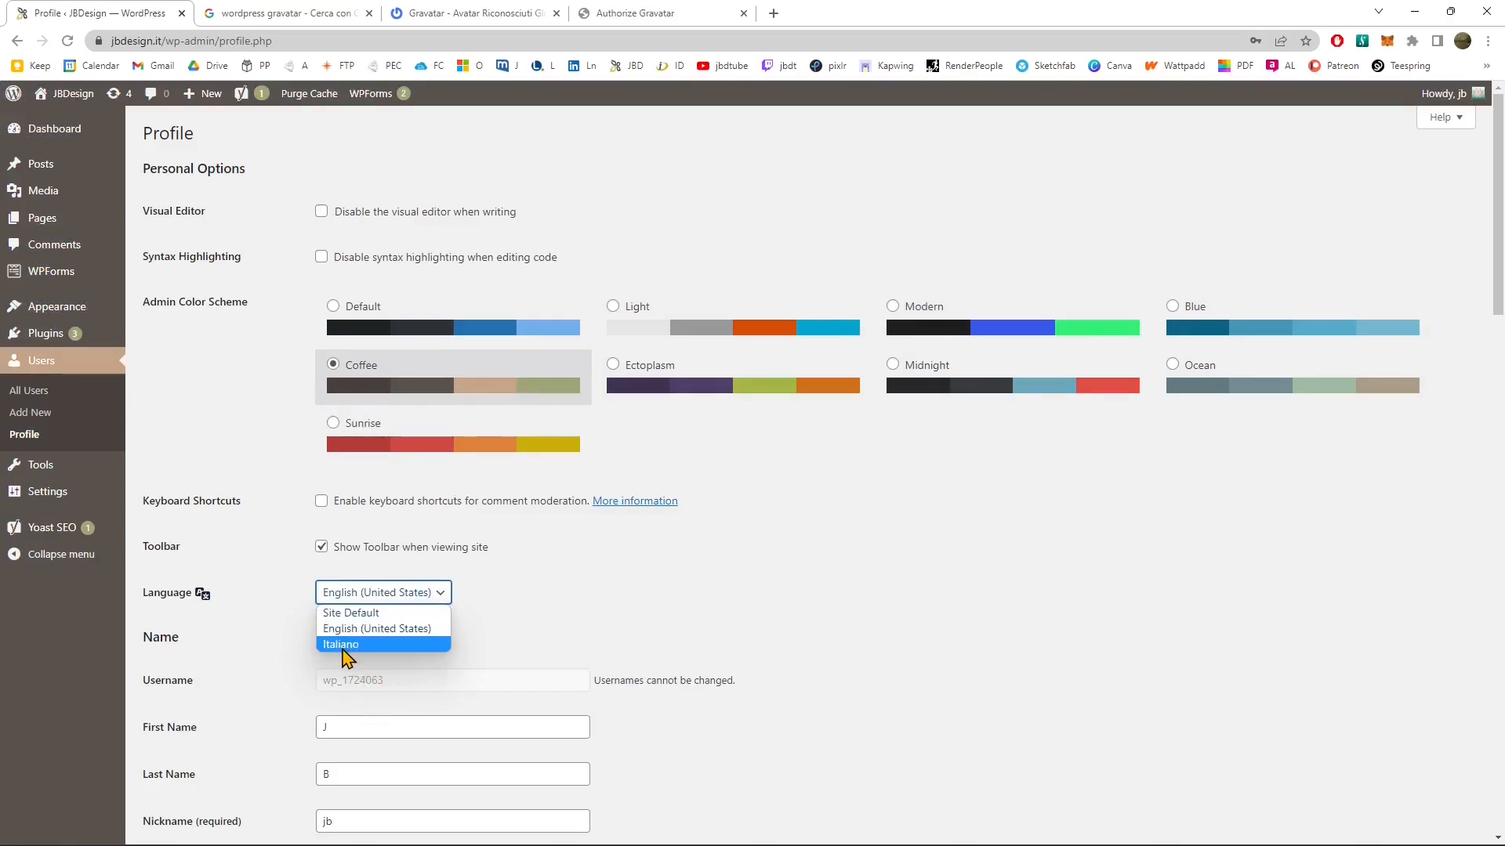
scroll(712, 339, down, 15)
scroll(706, 344, up, 2)
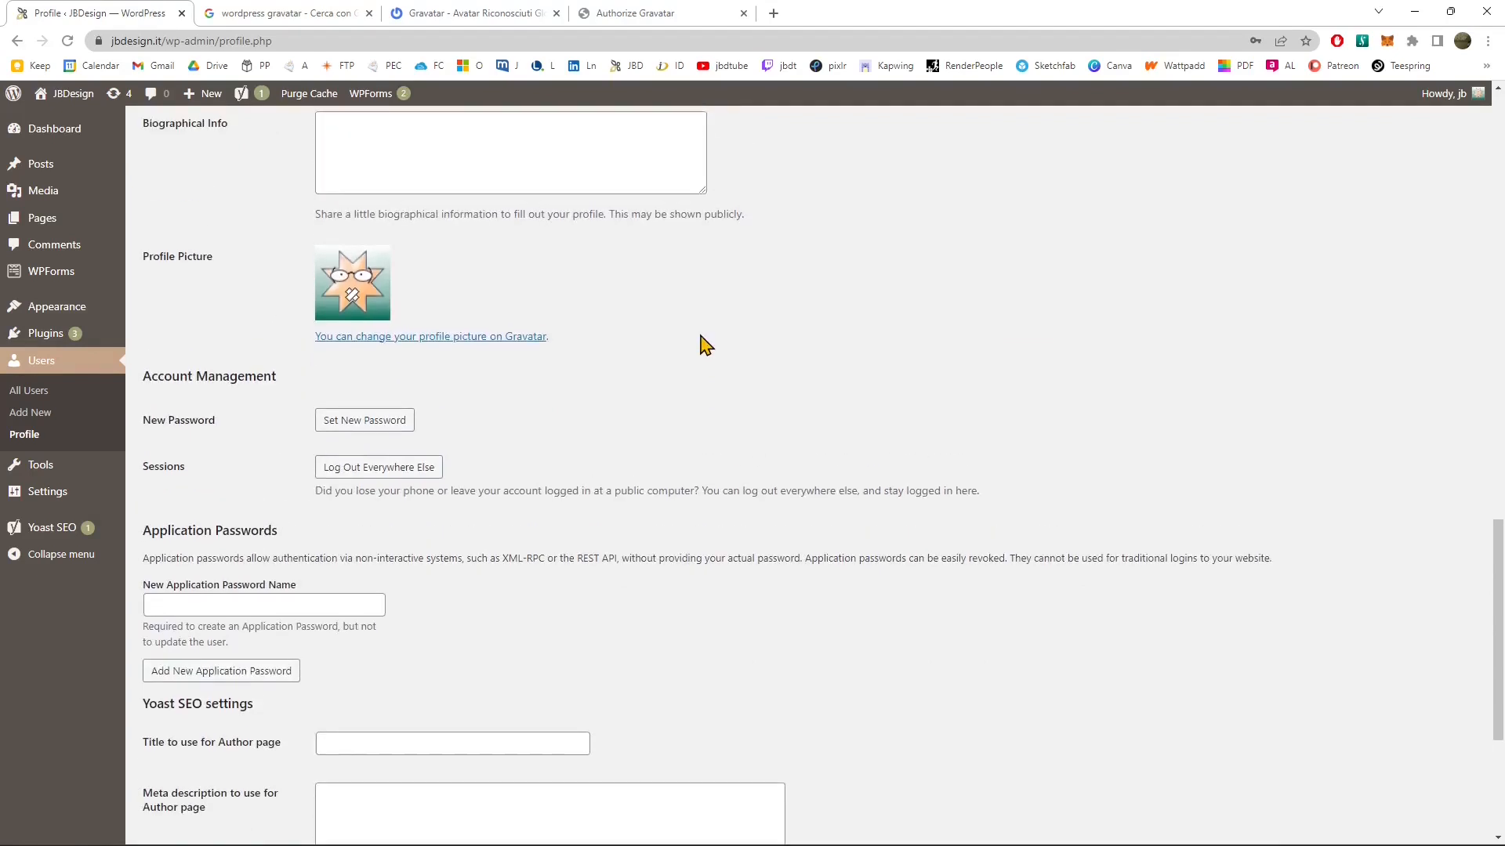
scroll(429, 345, up, 1)
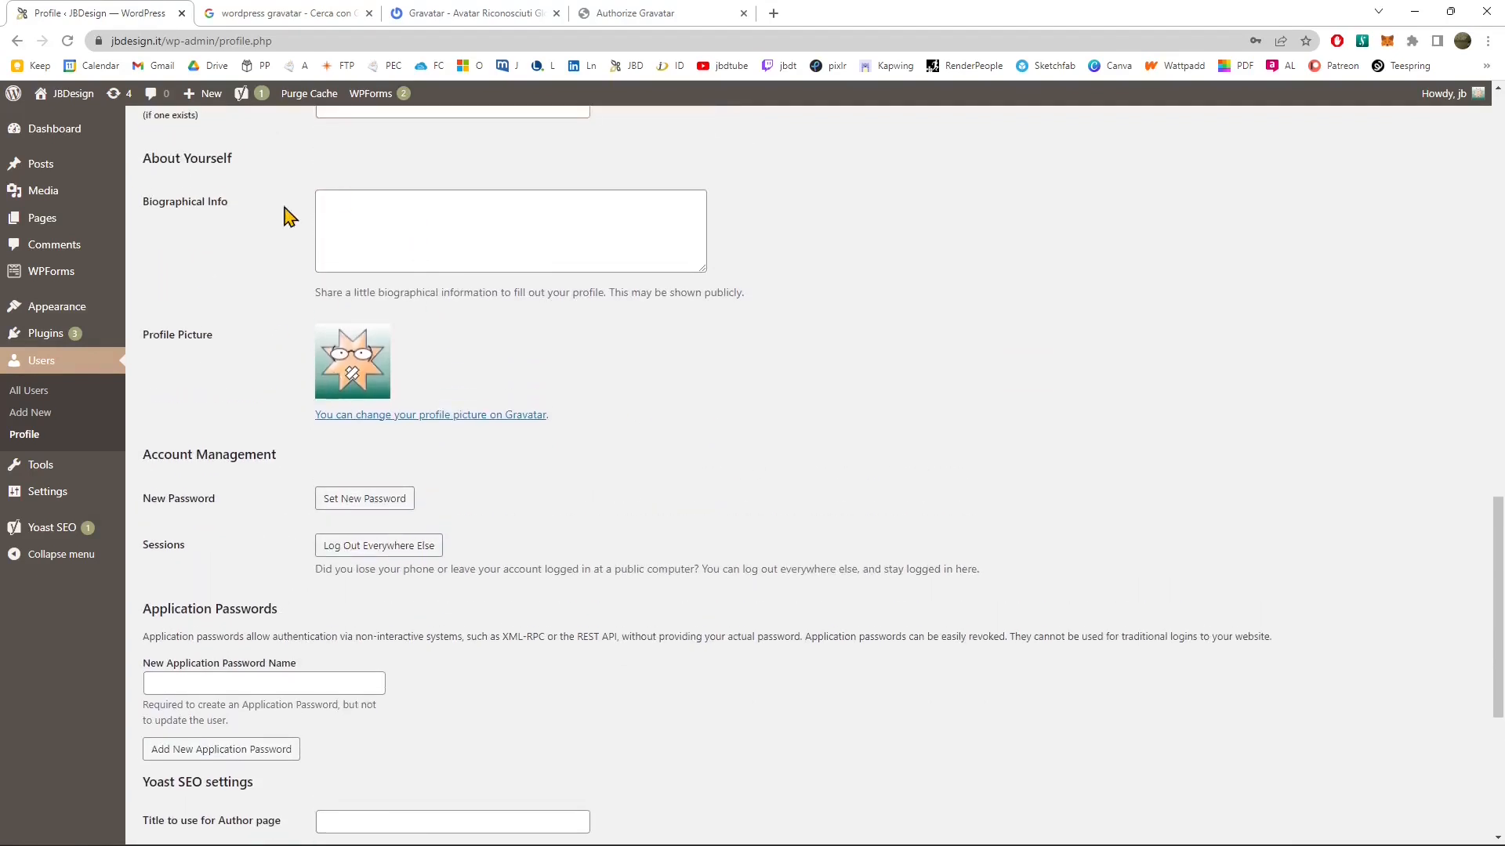
drag(143, 162, 229, 156)
click(318, 239)
click(234, 323)
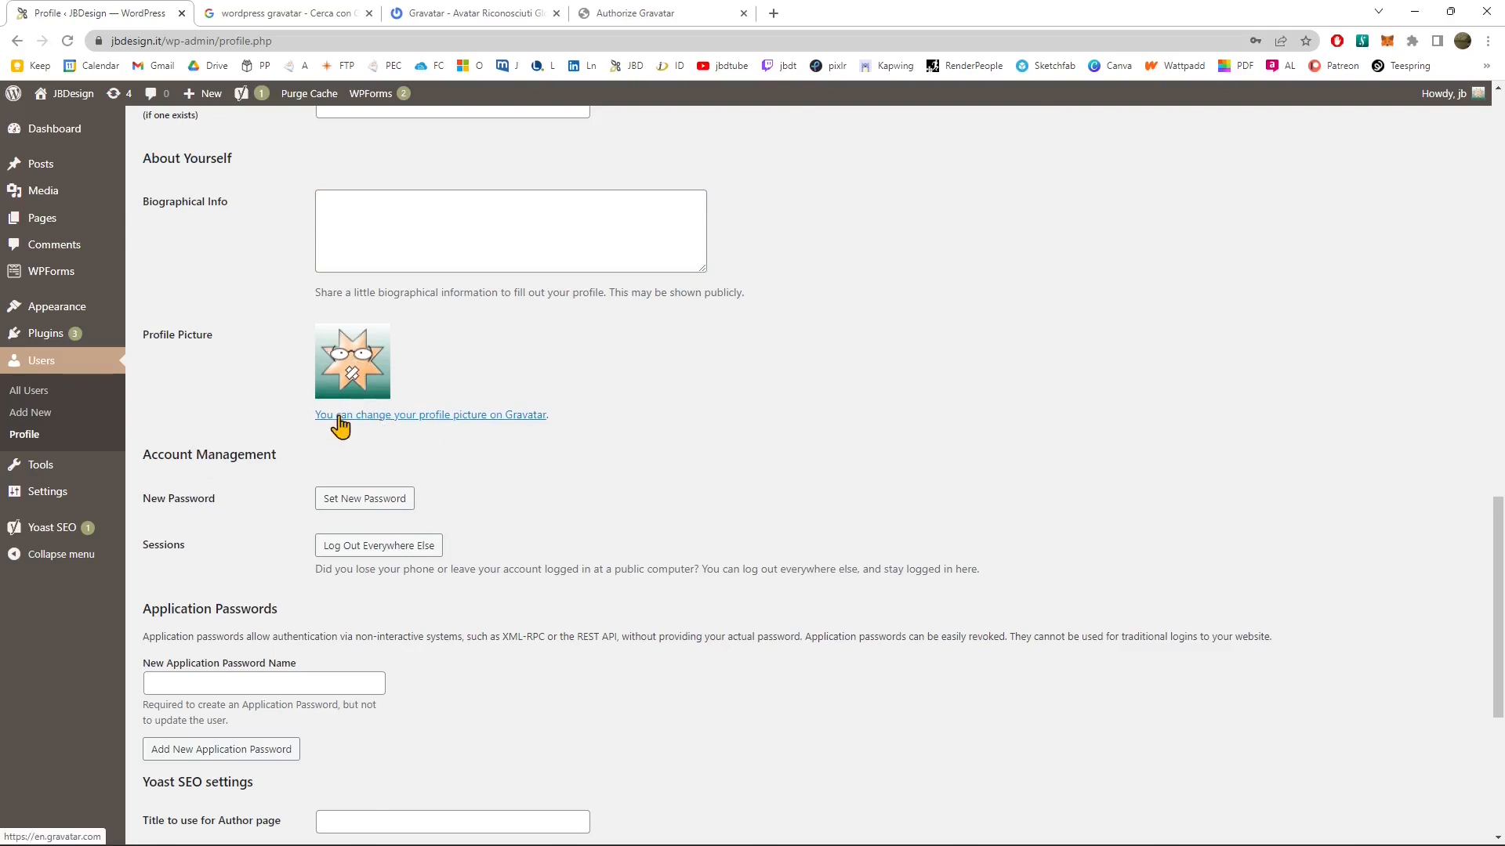
- Open the link for changing the profile picture on Gravatar in a new tab and switch to it
right_click(368, 416)
click(425, 431)
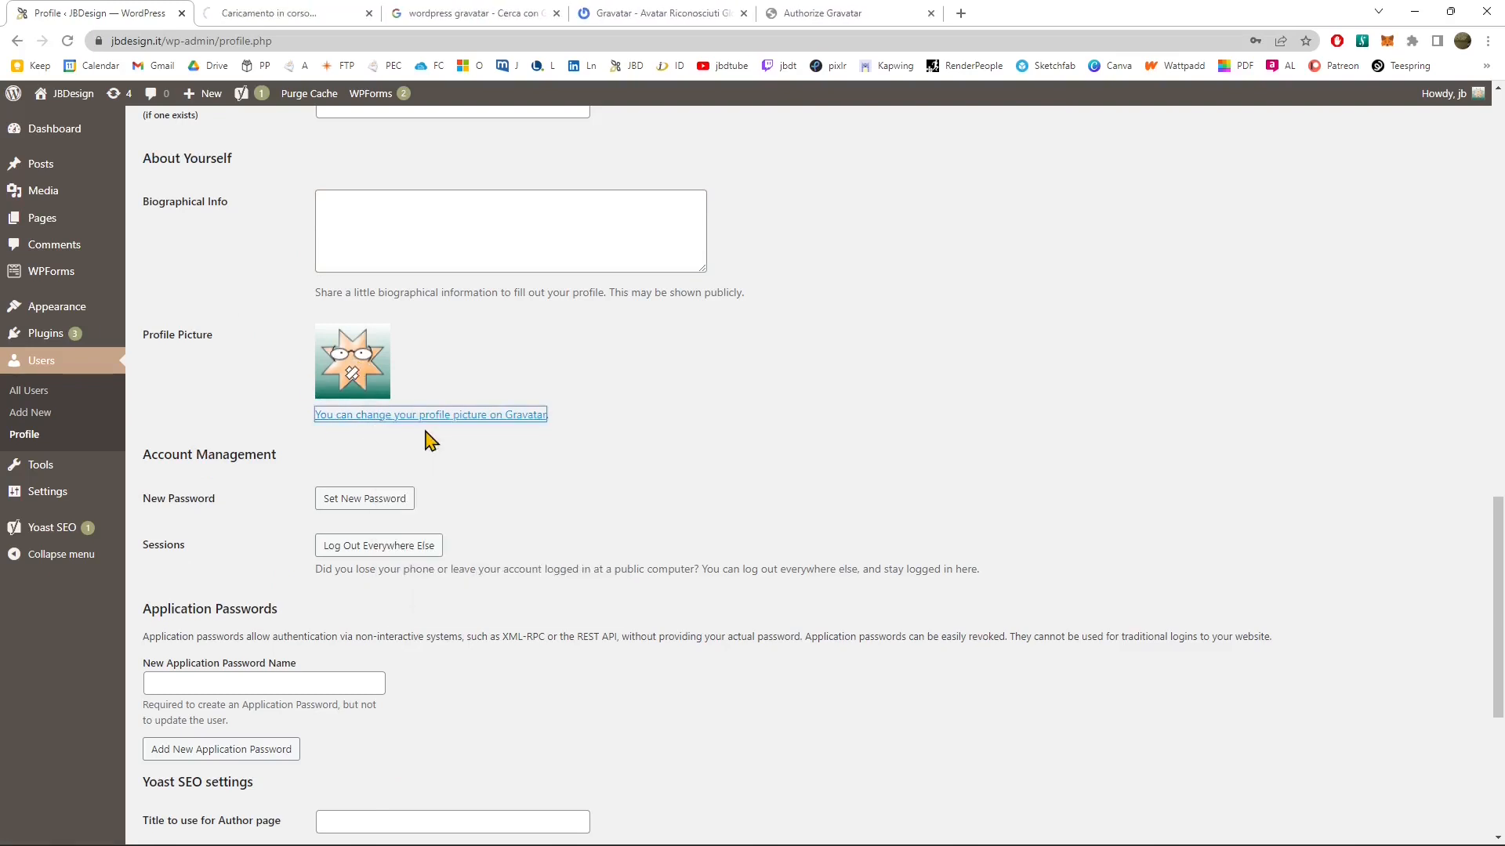
click(297, 11)
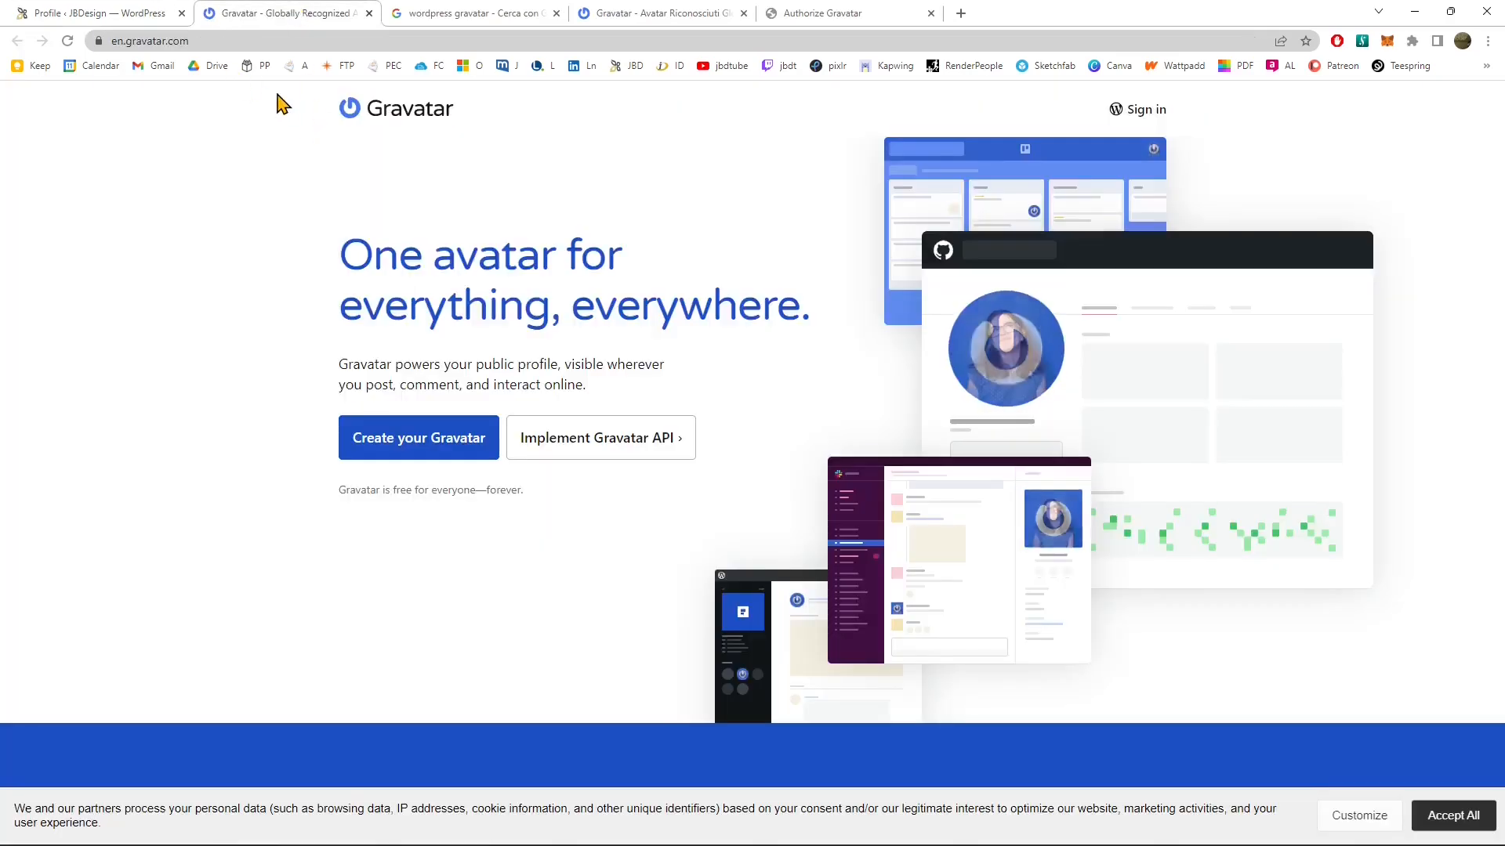
- Search Google for "gravatar"
click(166, 42)
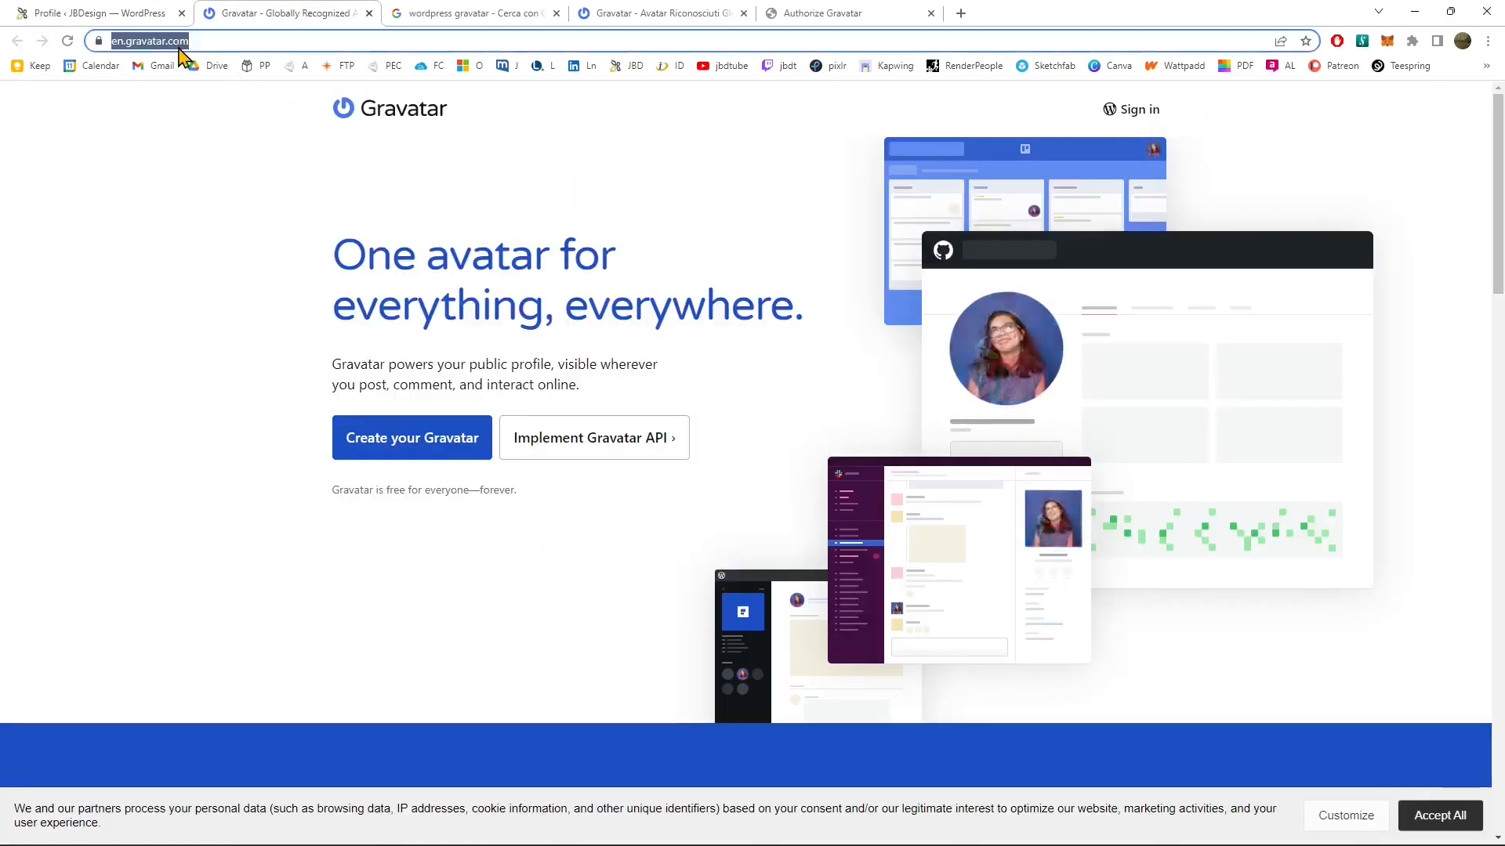
text(gravatar)
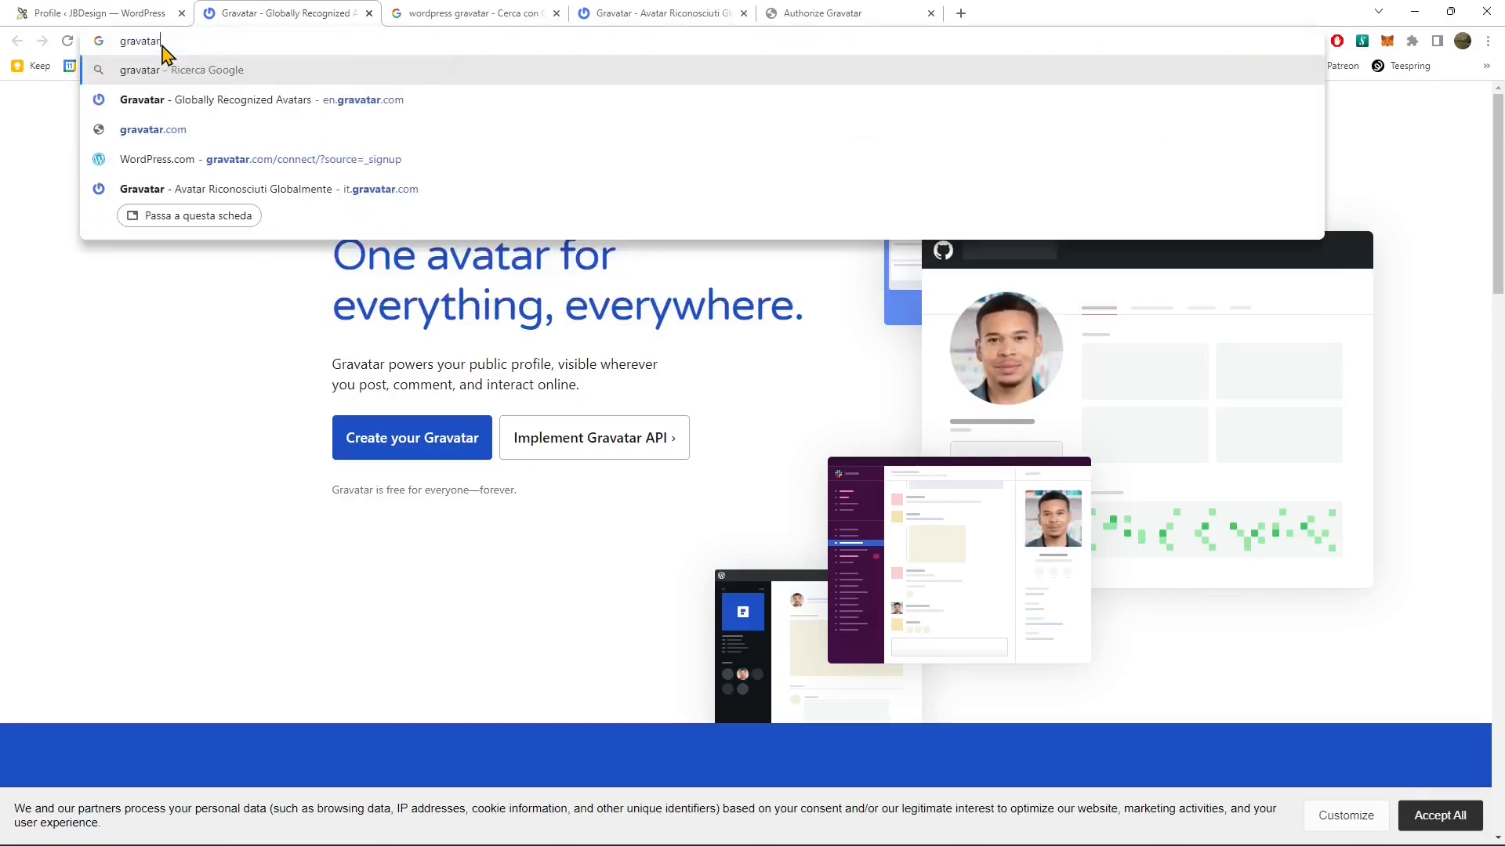
key(Return)
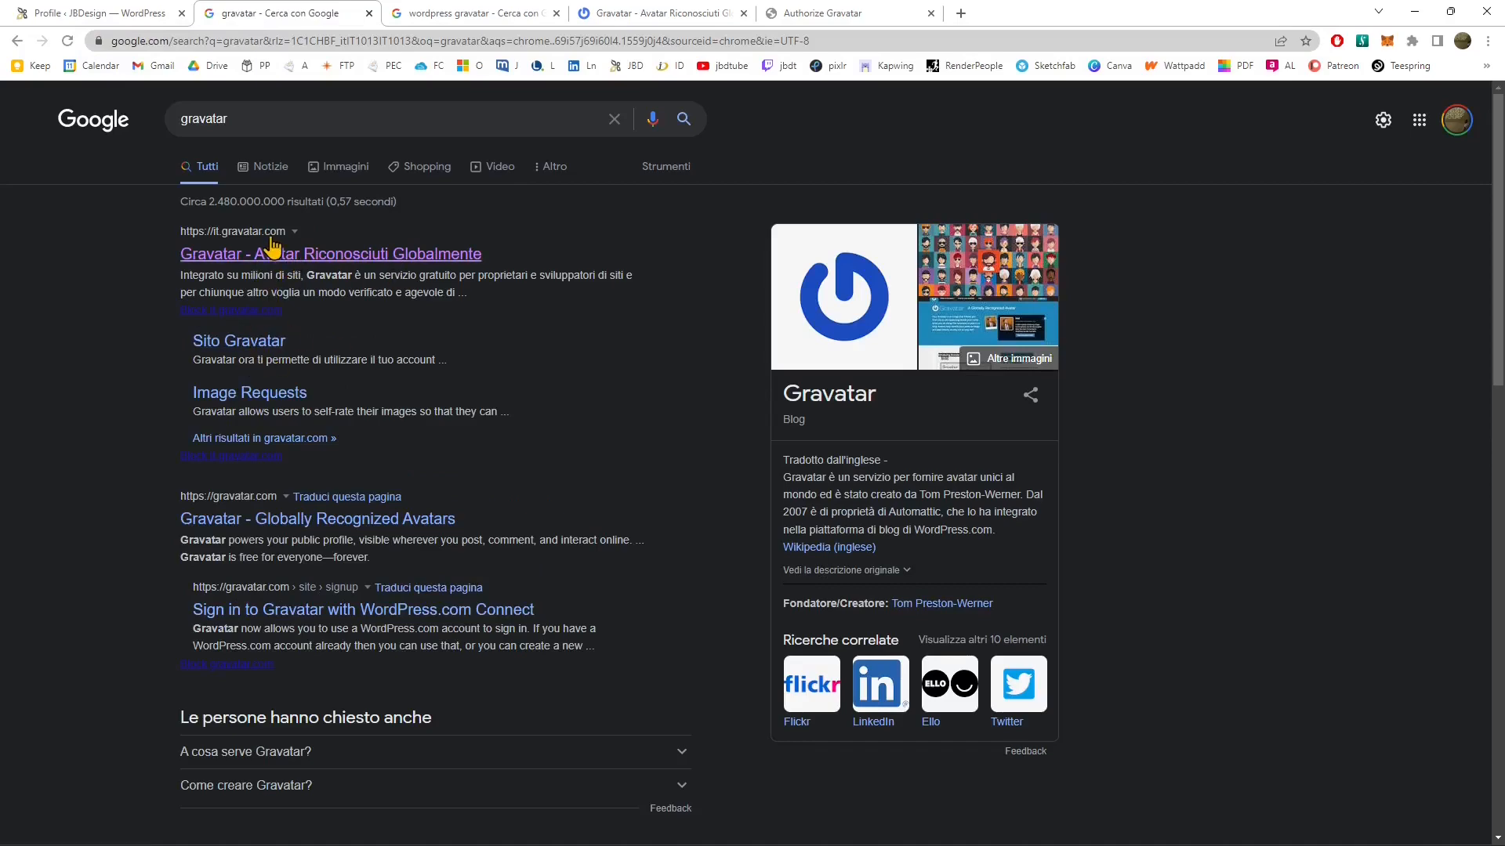
- Look at the existing "wordpress gravatar" search results and the Italian Gravatar homepage
click(479, 21)
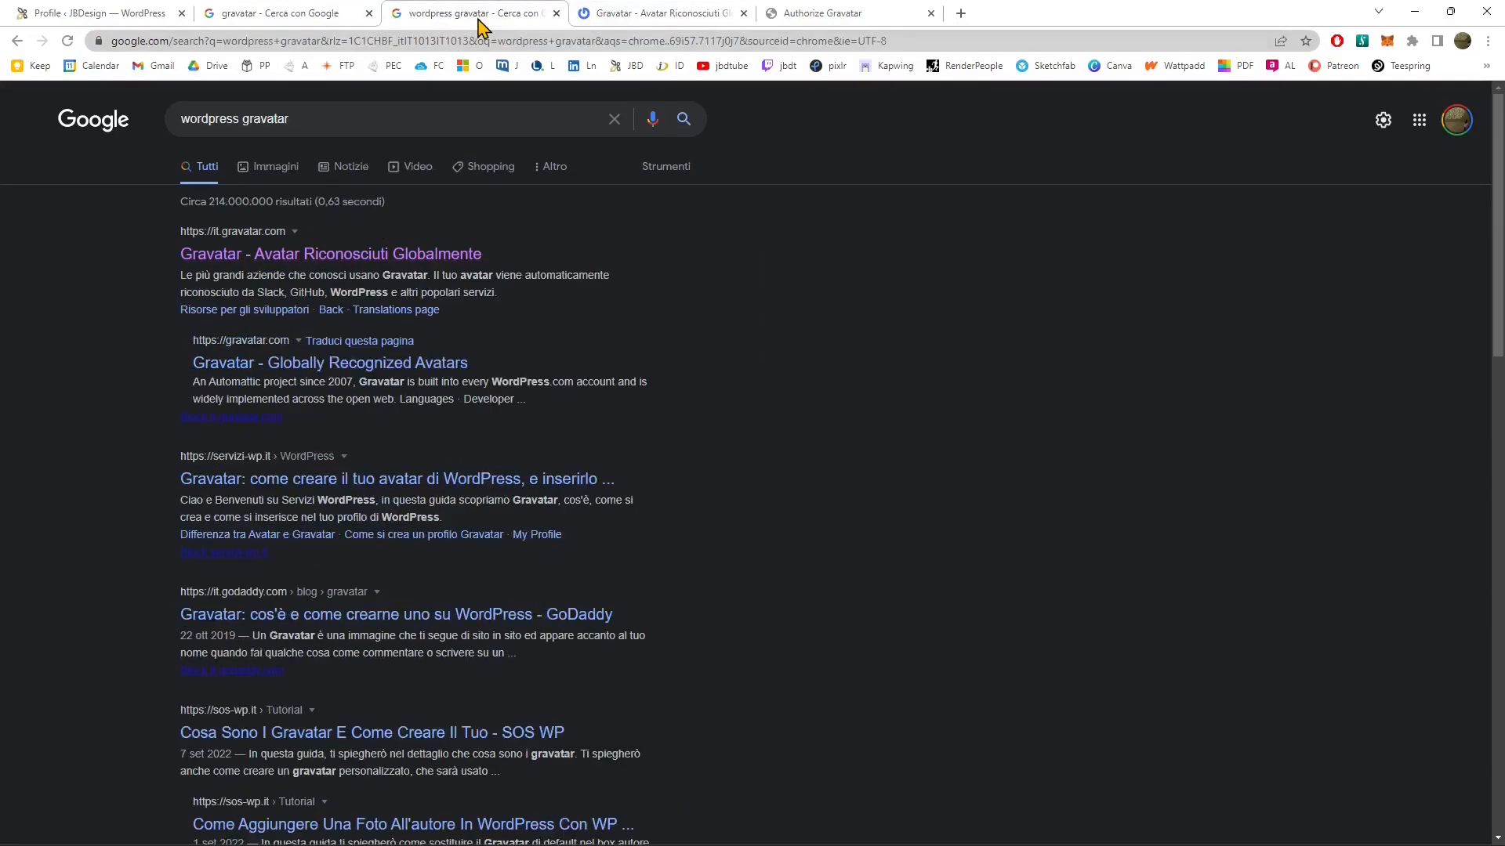
double_click(201, 119)
double_click(265, 120)
click(647, 13)
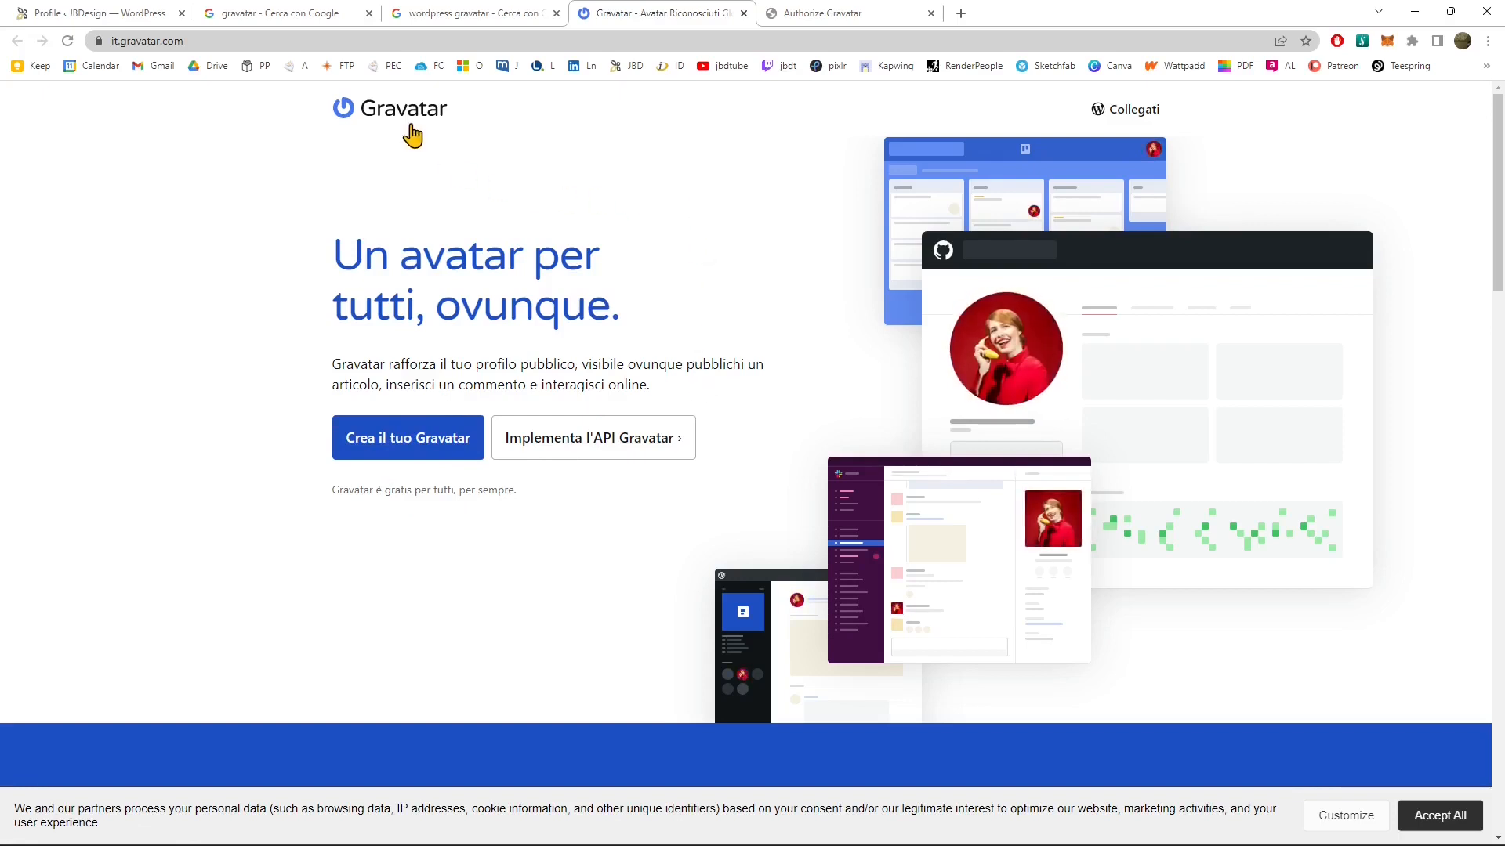
- Review the authorization request and approve logging in to Gravatar with the WordPress.com account
click(803, 14)
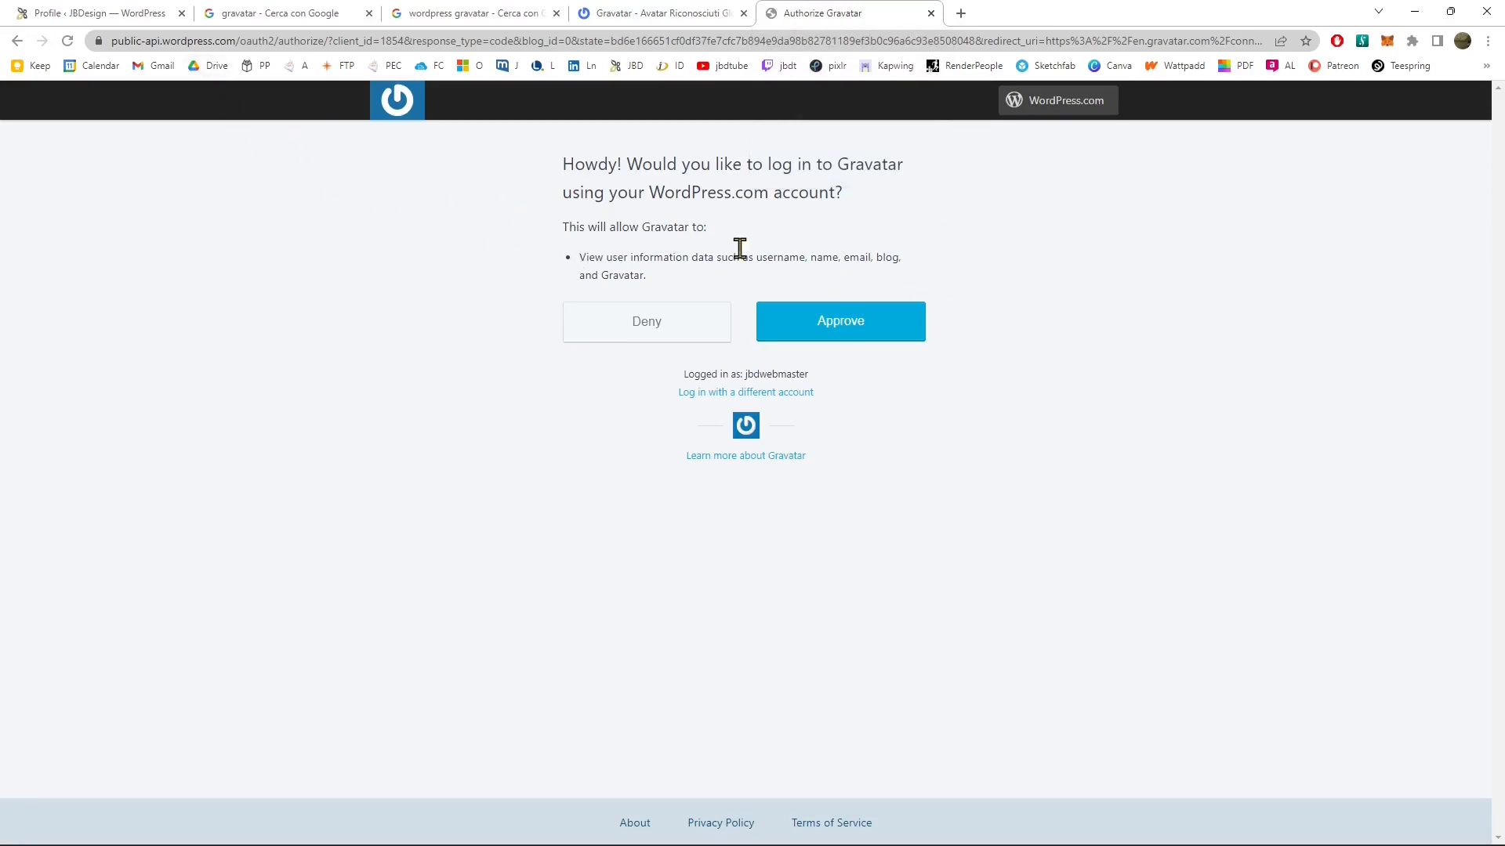
drag(710, 168, 715, 172)
drag(580, 166, 744, 276)
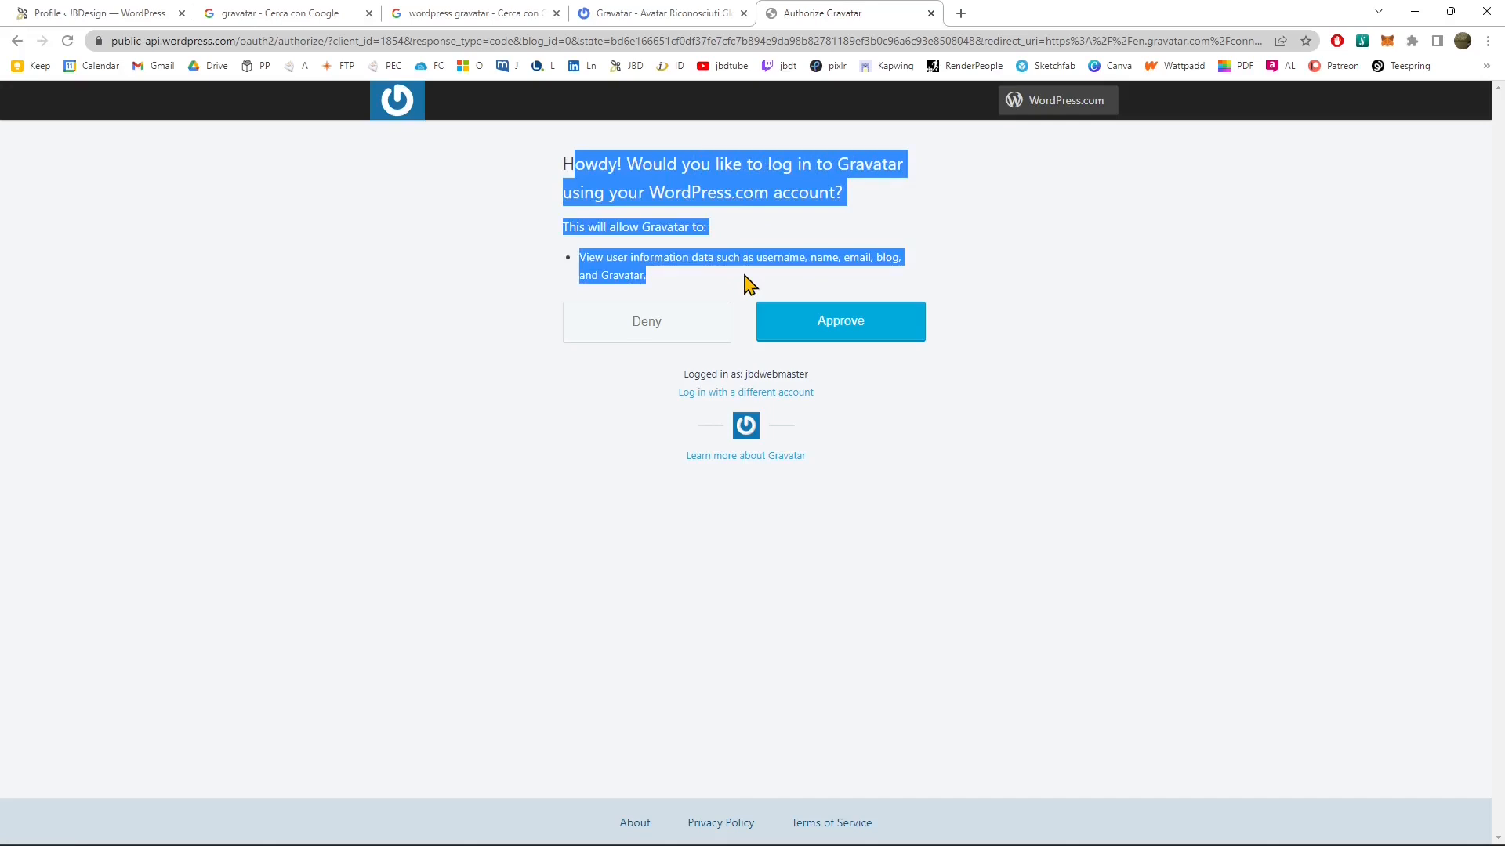
click(643, 245)
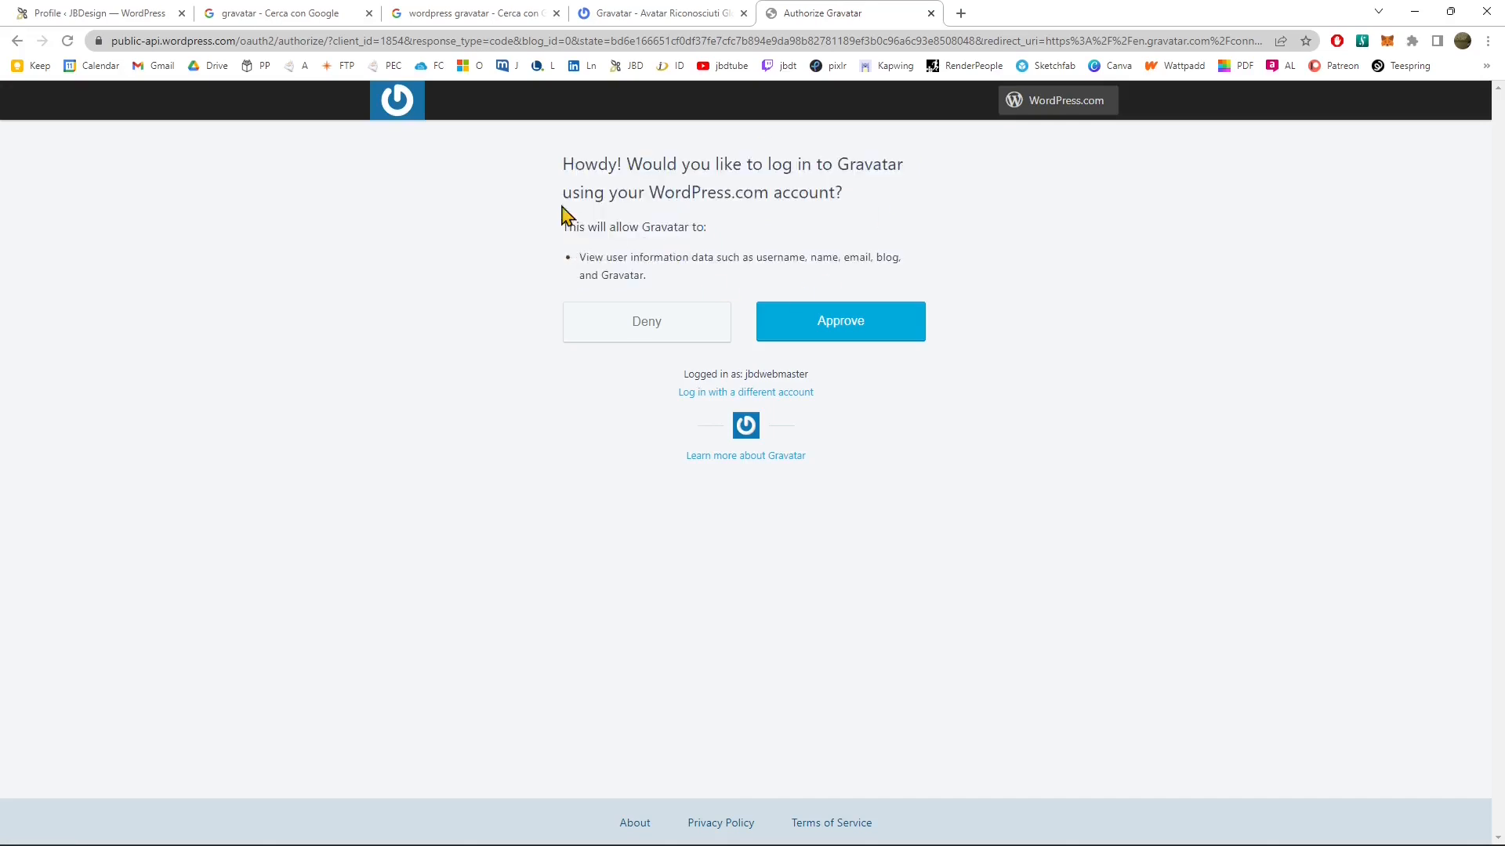
drag(571, 159, 619, 249)
click(739, 261)
drag(742, 375, 833, 386)
click(784, 488)
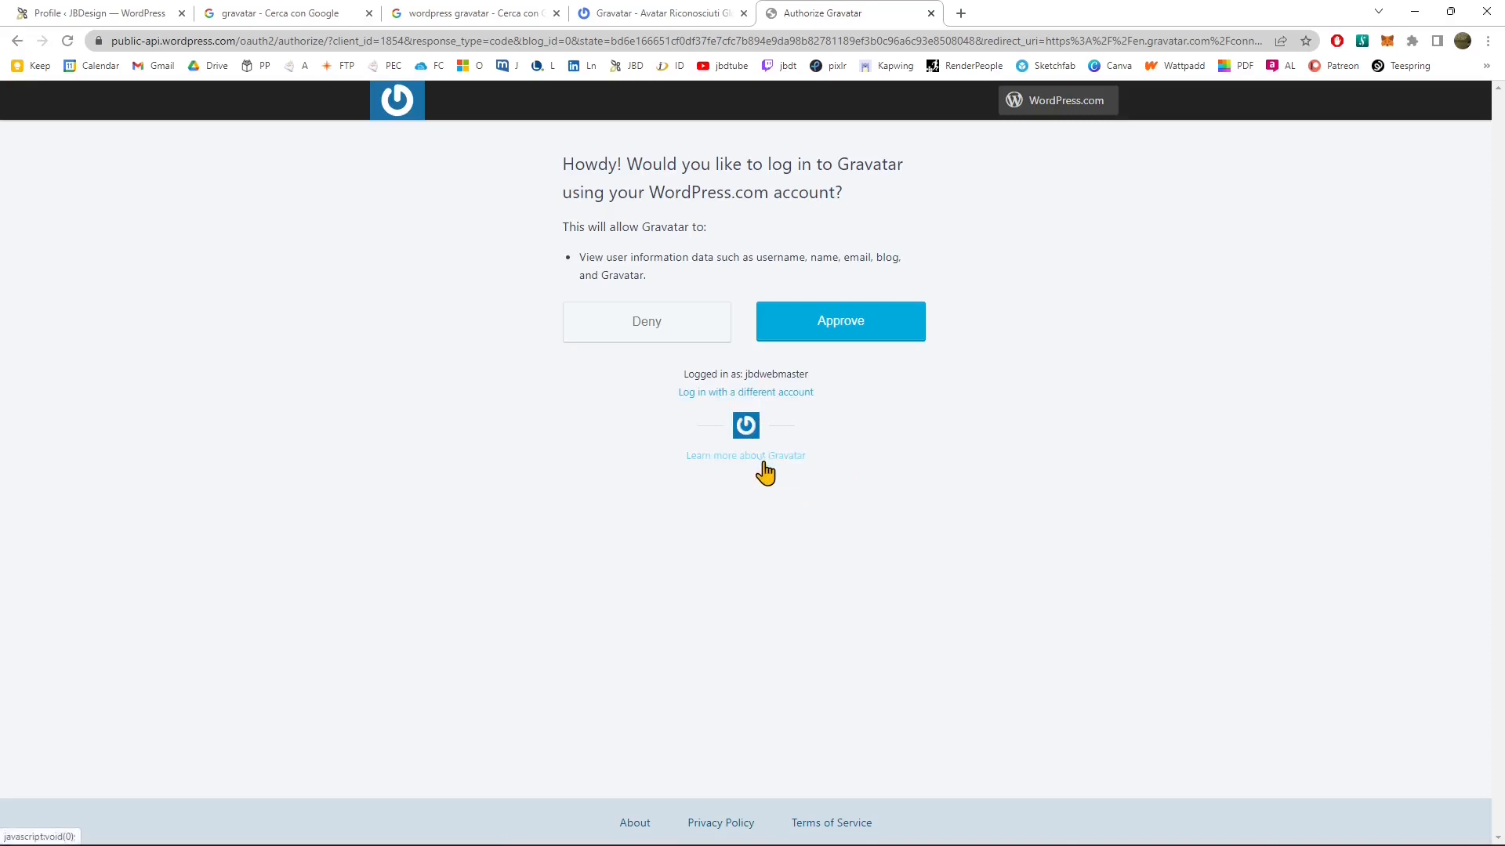
click(856, 337)
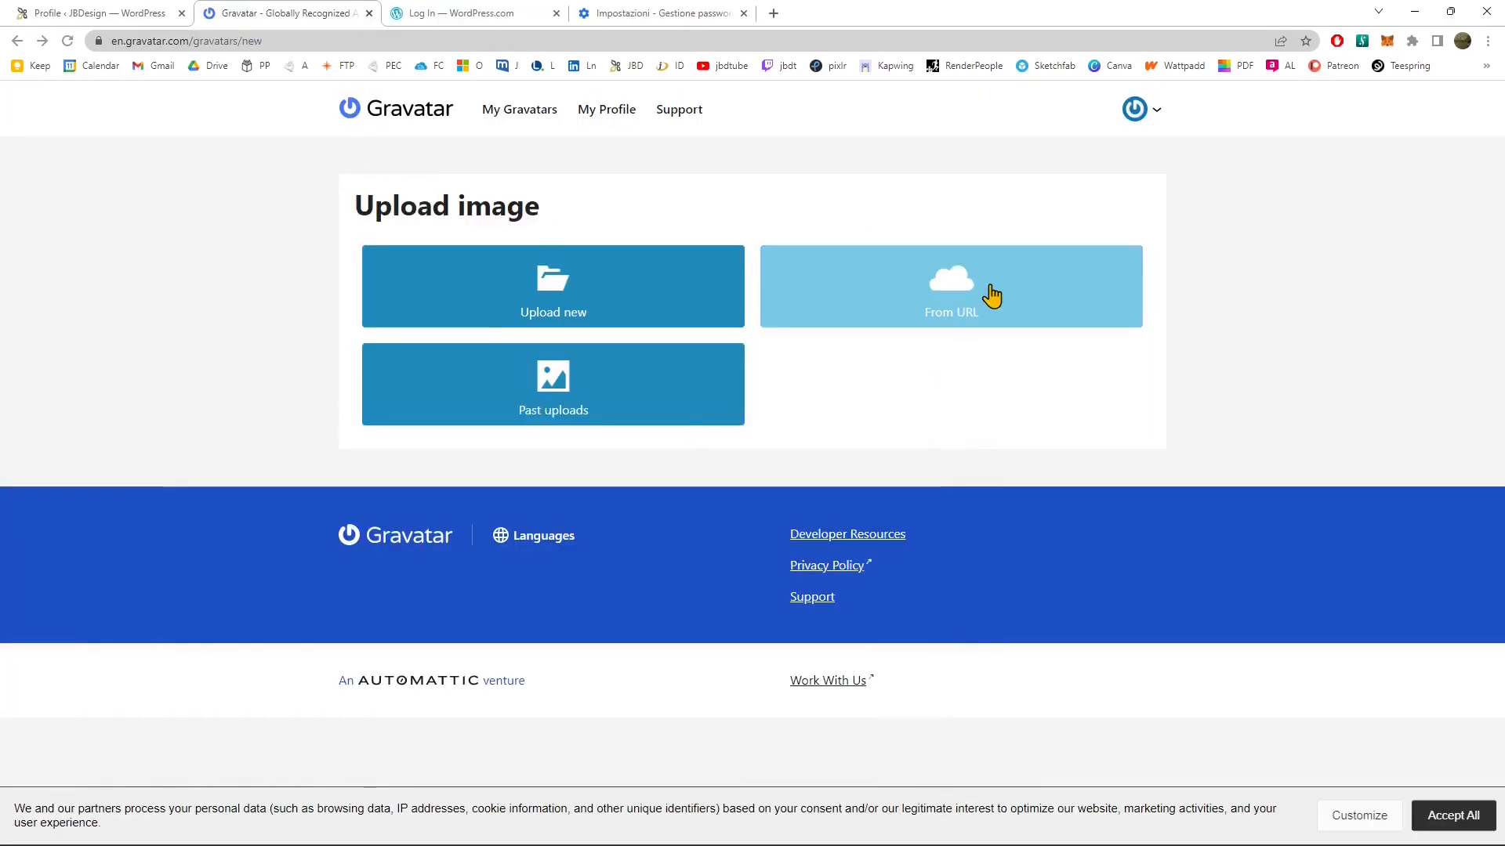
- Start a new image upload and choose "logo_trasp01 yellow mustard" from the jbdesign brand folder in WORKS
click(1163, 109)
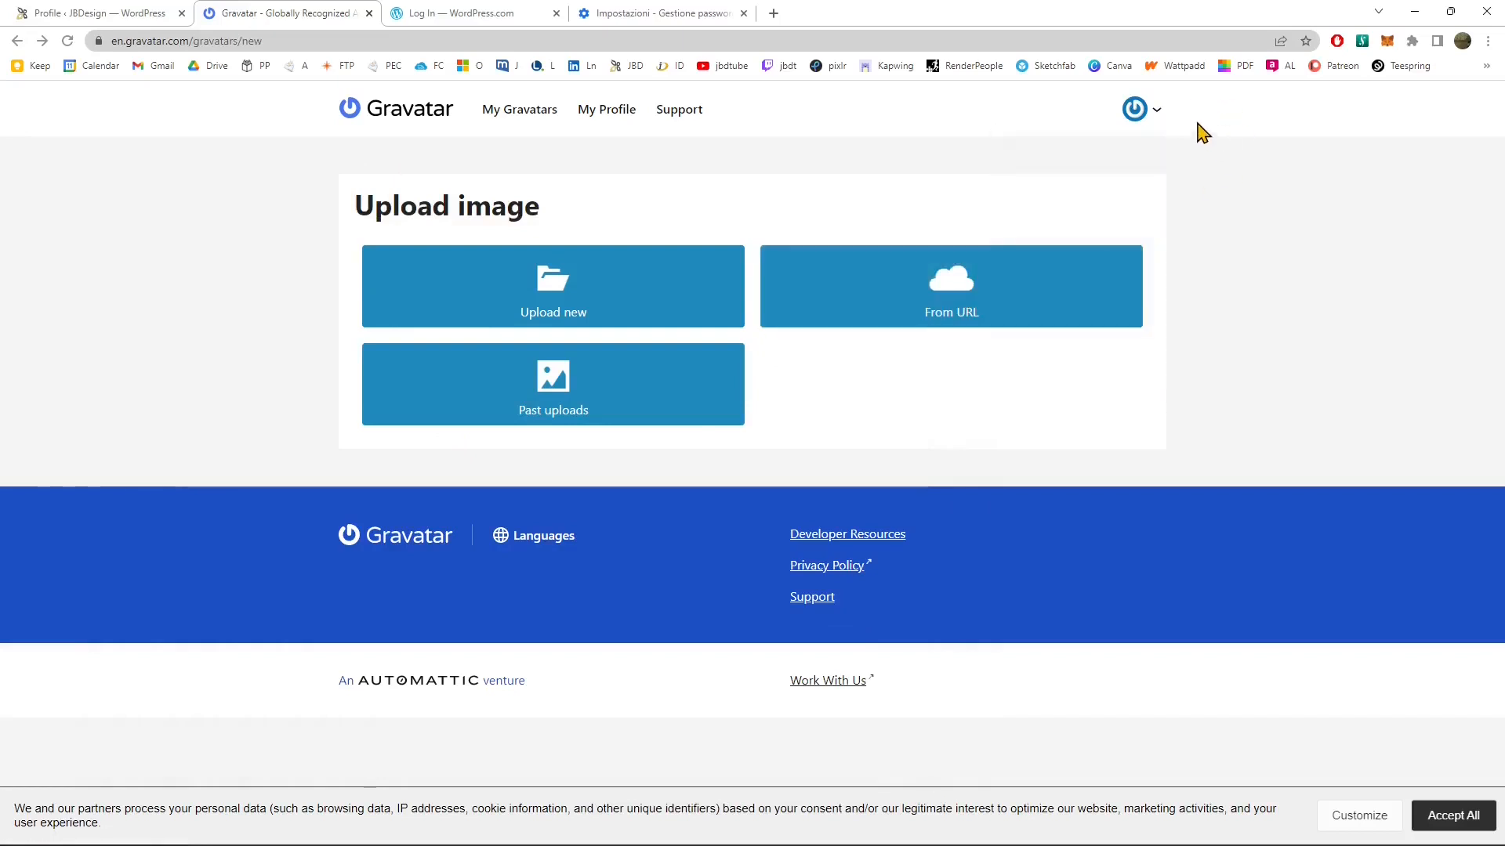
mouse_move(1152, 106)
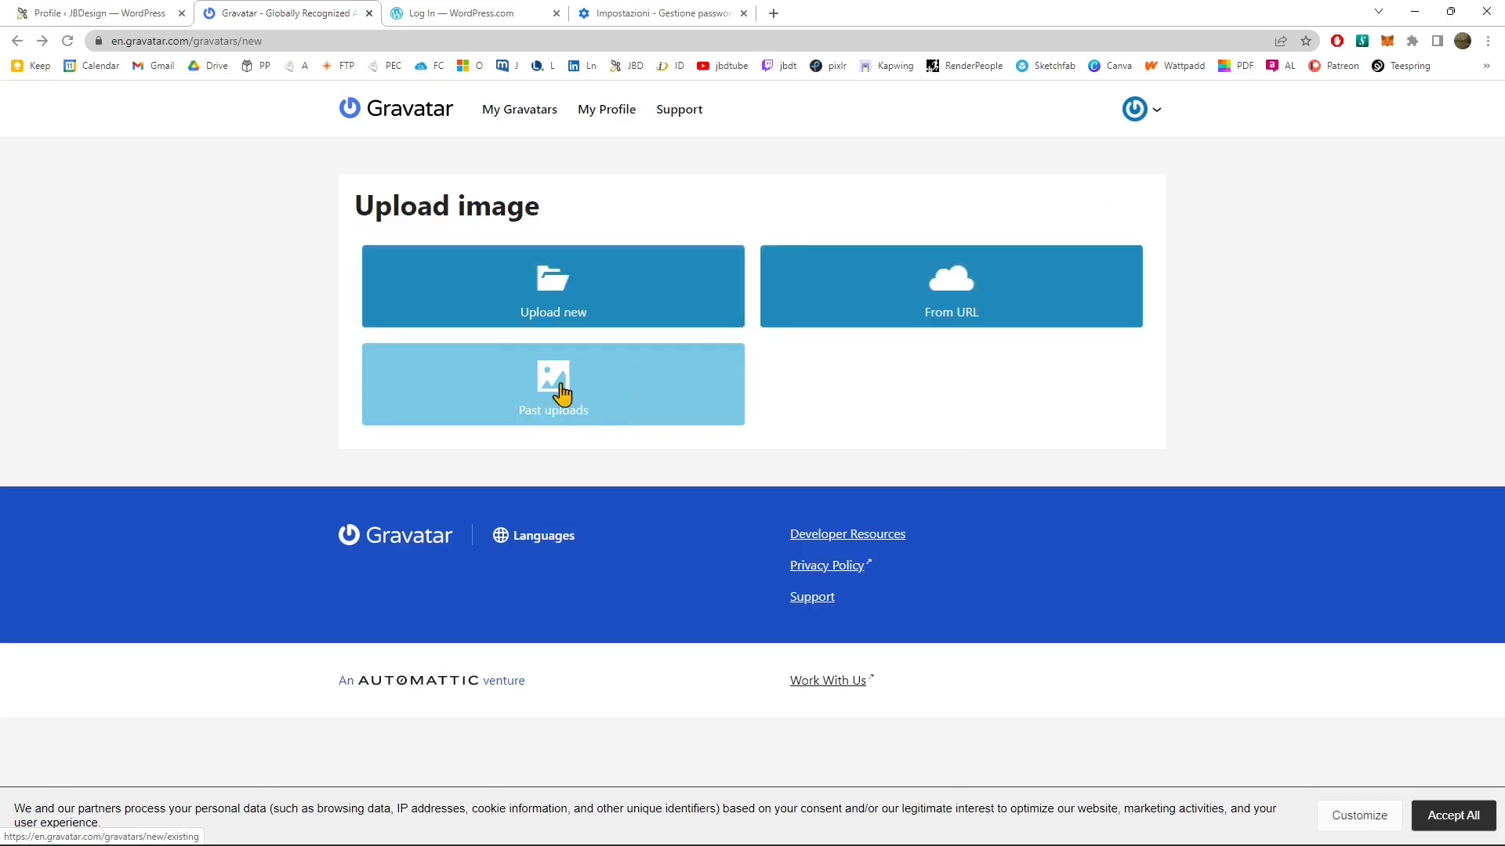
click(558, 321)
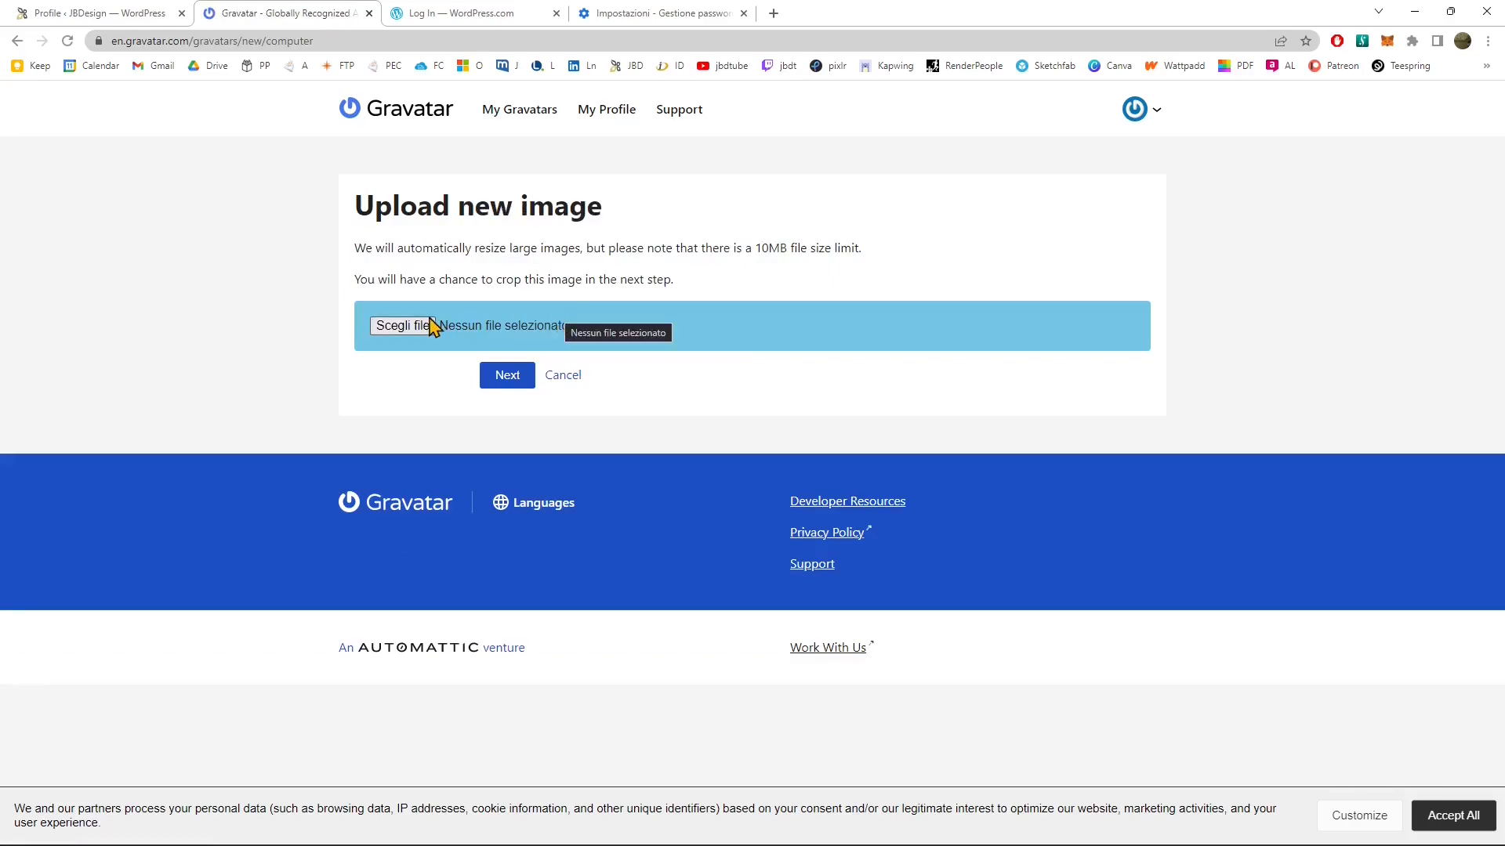
click(402, 325)
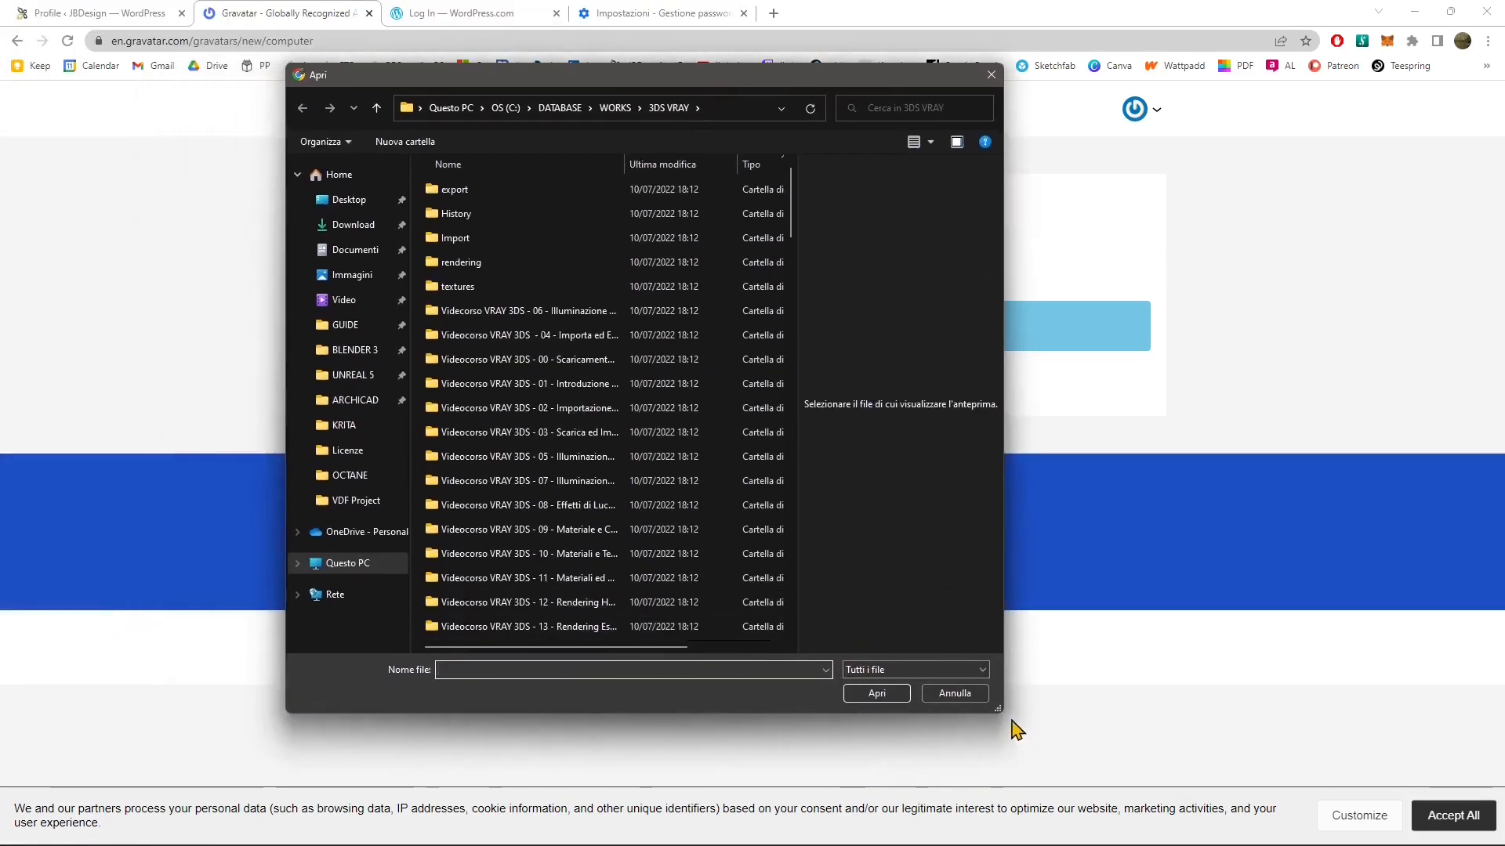
drag(985, 668, 965, 570)
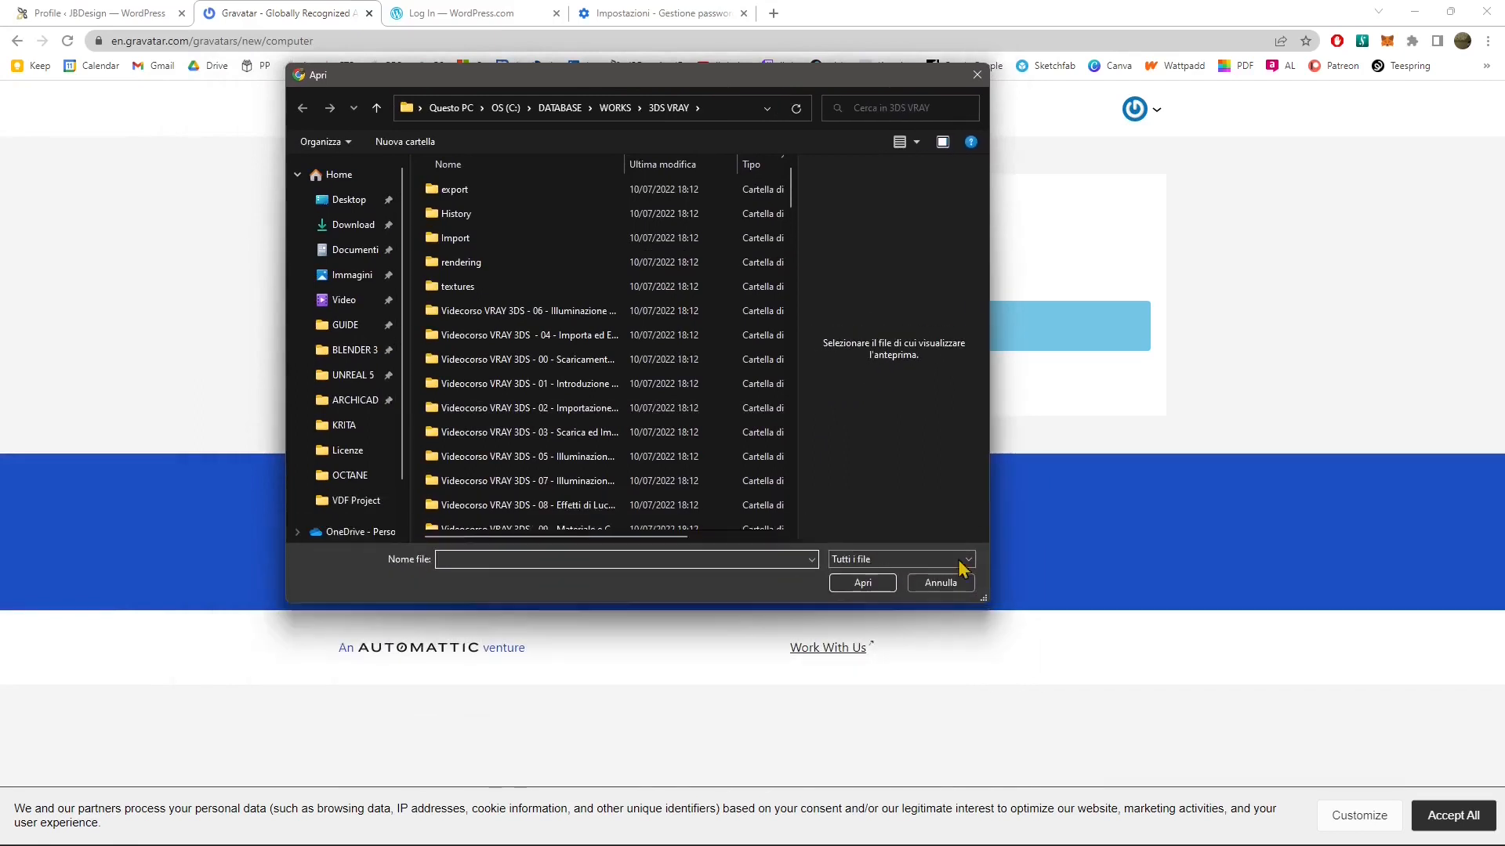
click(615, 109)
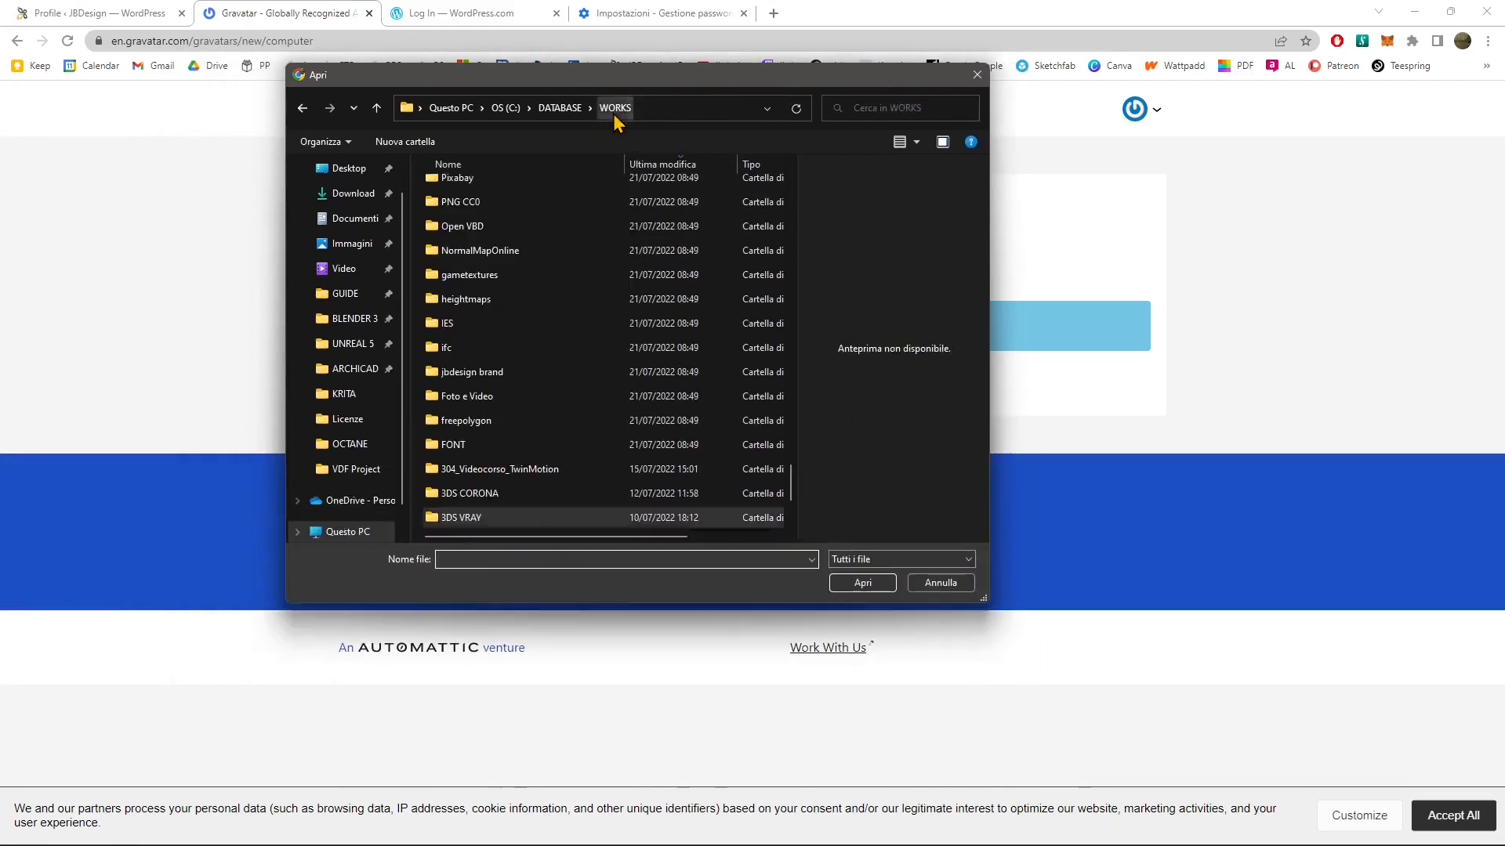
click(548, 395)
double_click(485, 375)
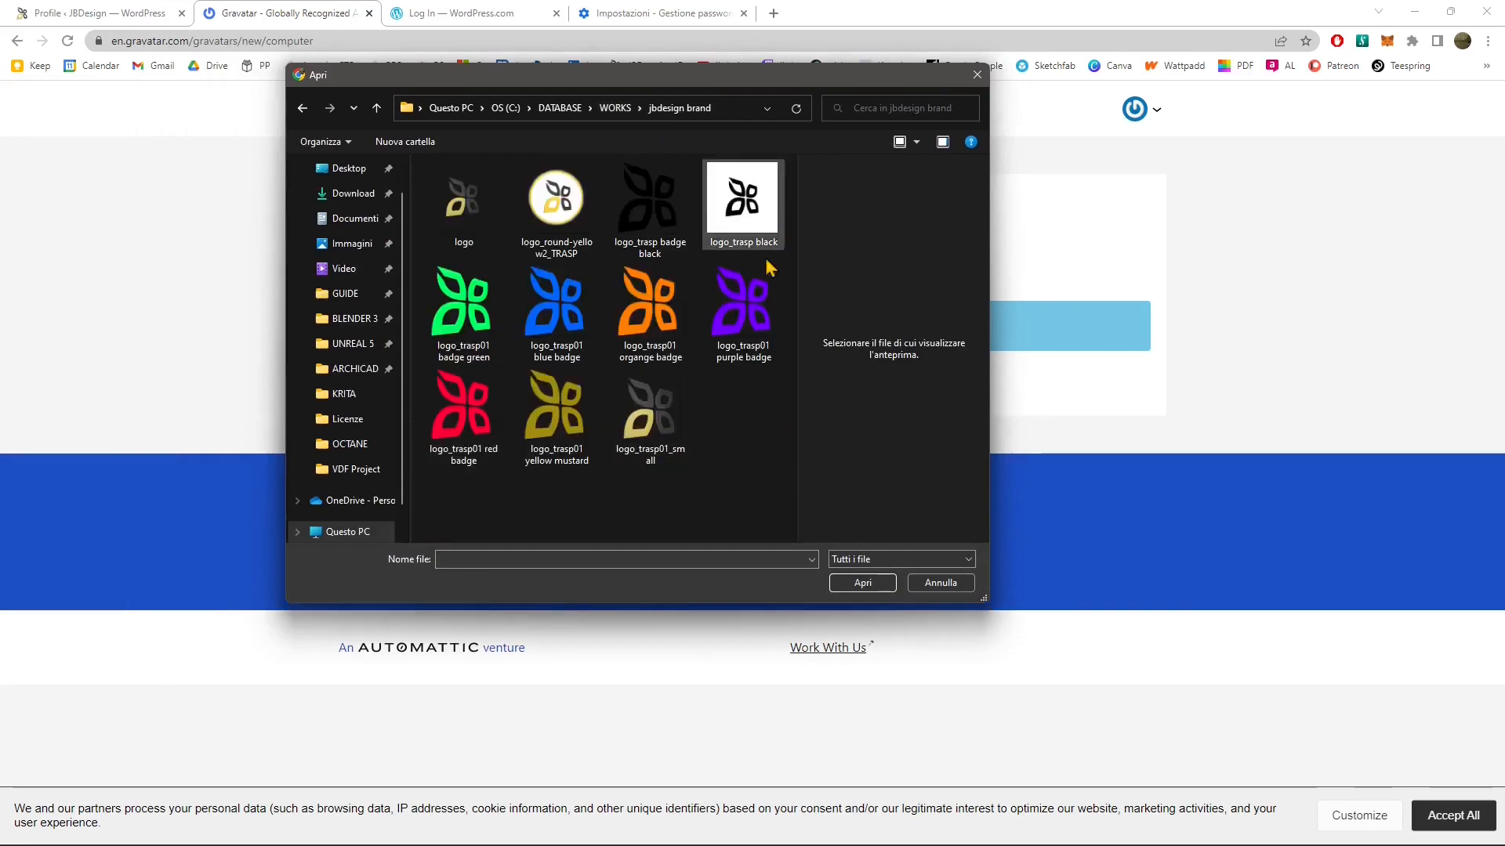
click(576, 456)
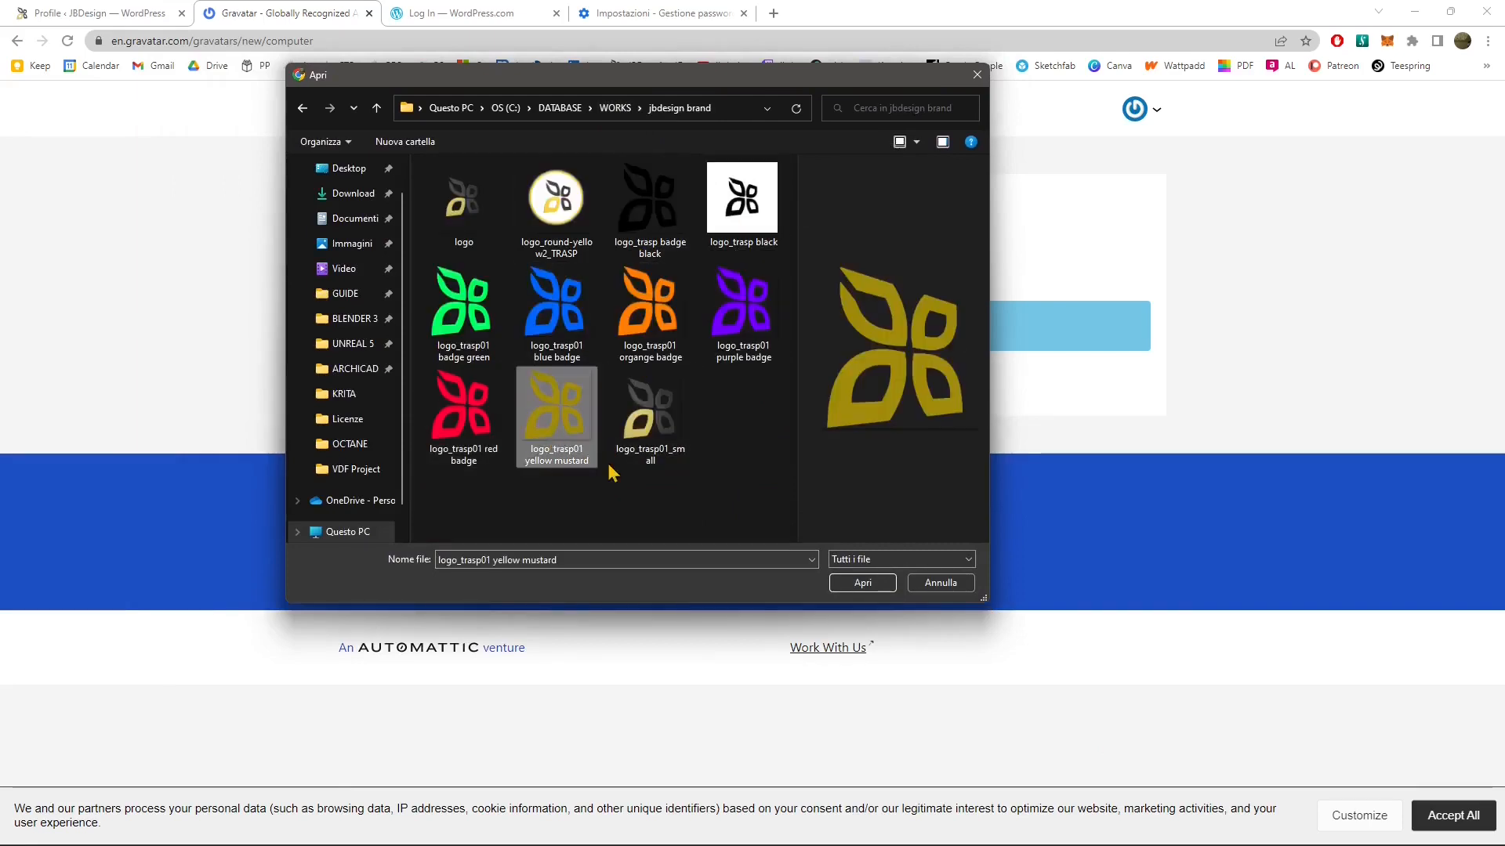
click(856, 588)
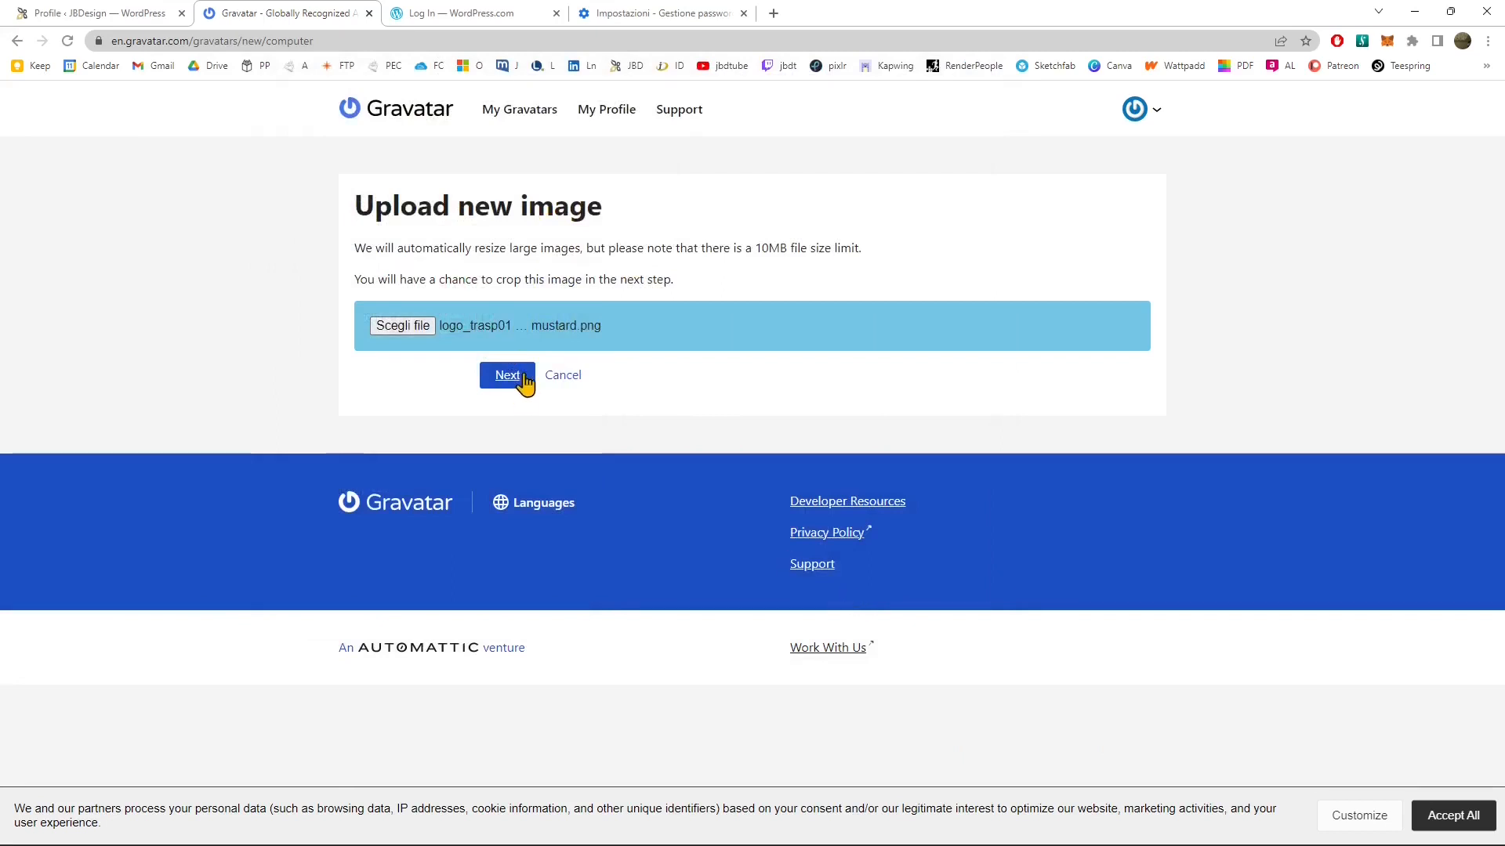
- Upload the chosen logo and crop it with the crop box covering the whole image
click(509, 375)
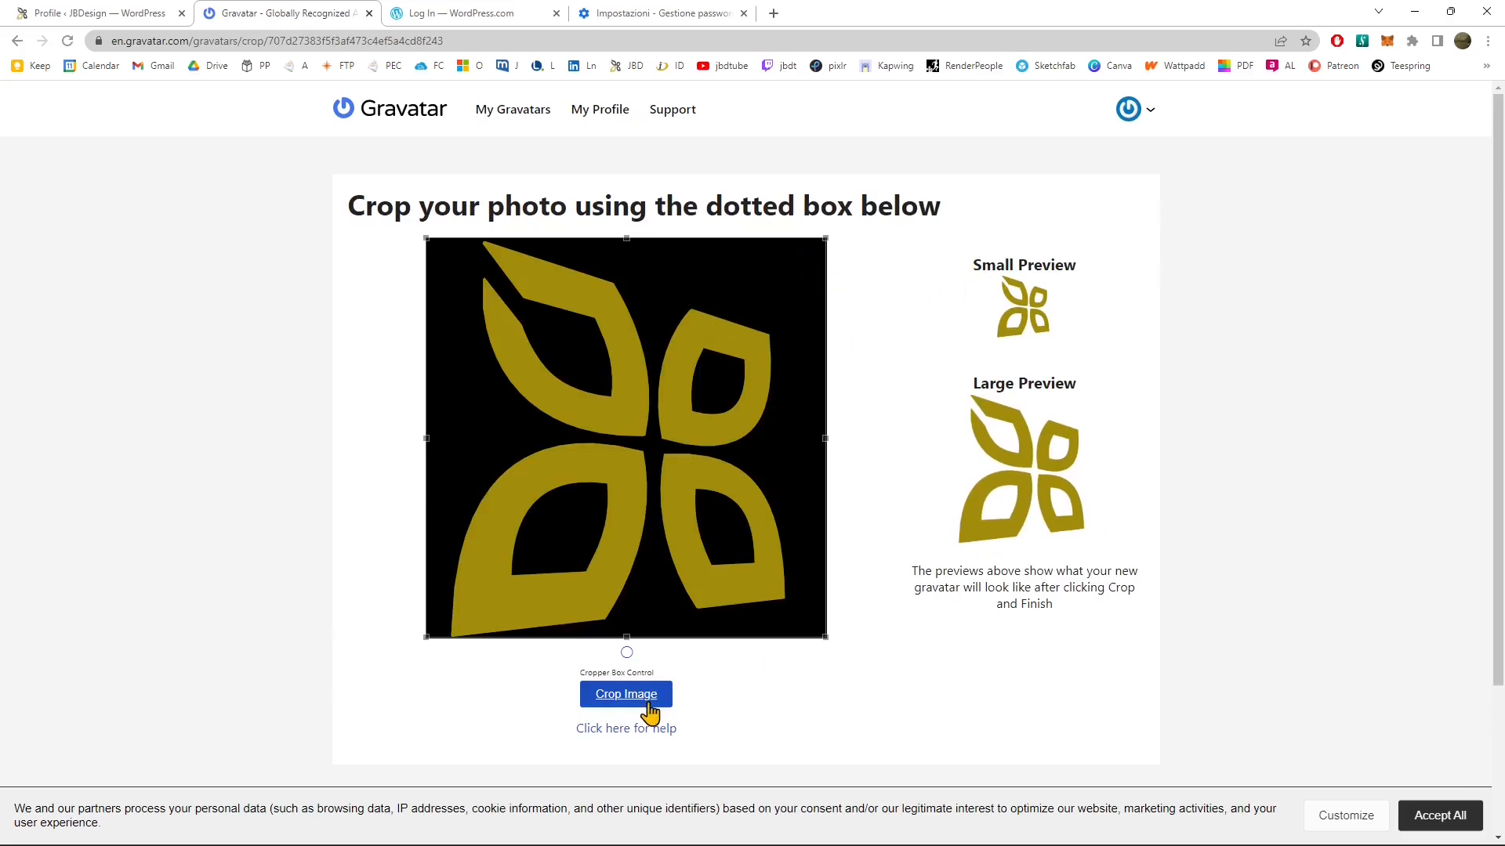
click(607, 704)
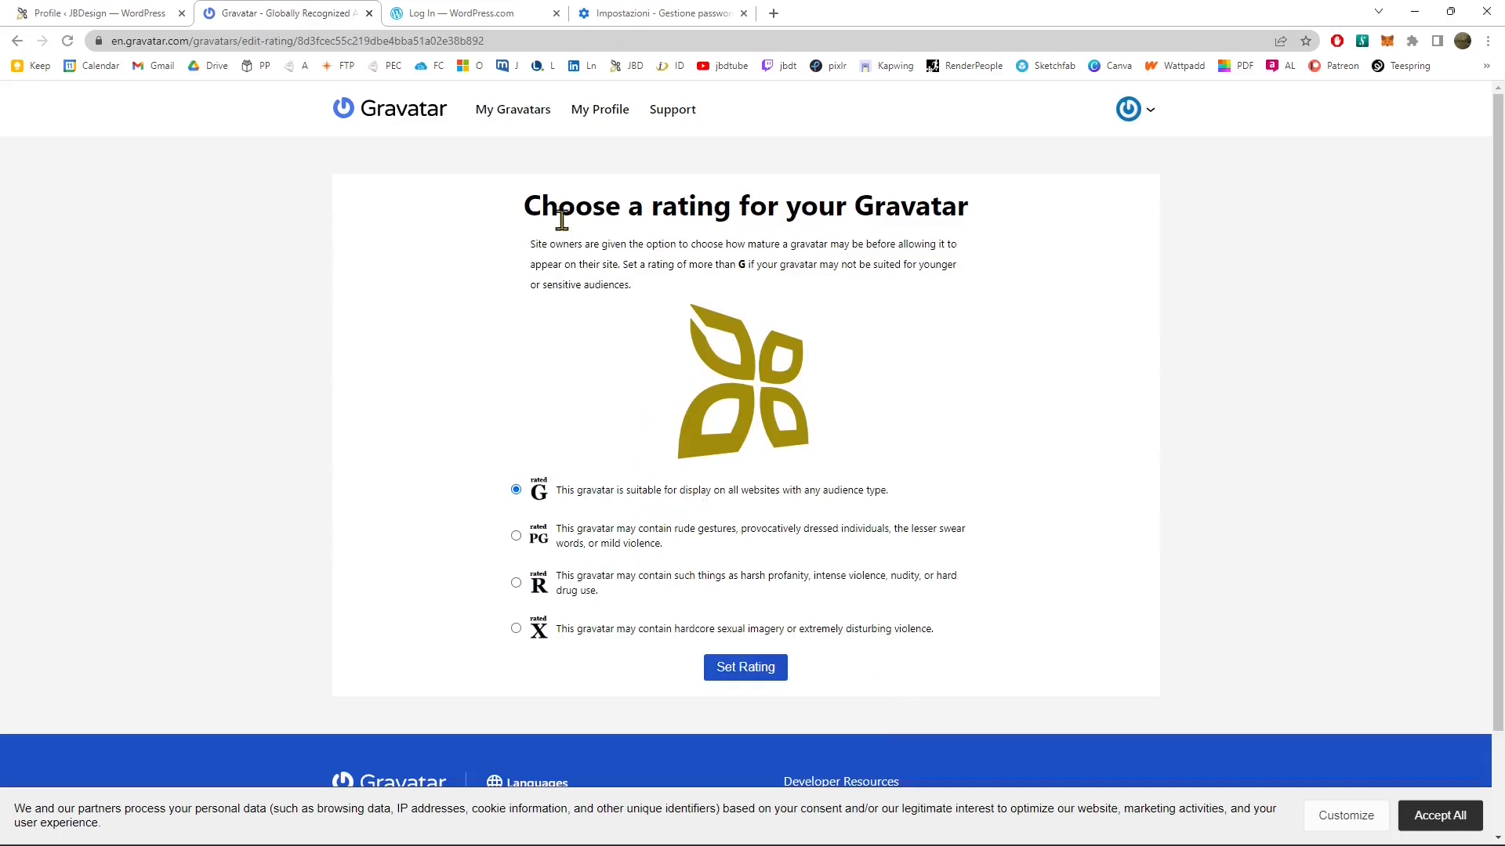
- Review the rating choices for the newly cropped Gravatar image
drag(540, 205, 609, 242)
double_click(657, 205)
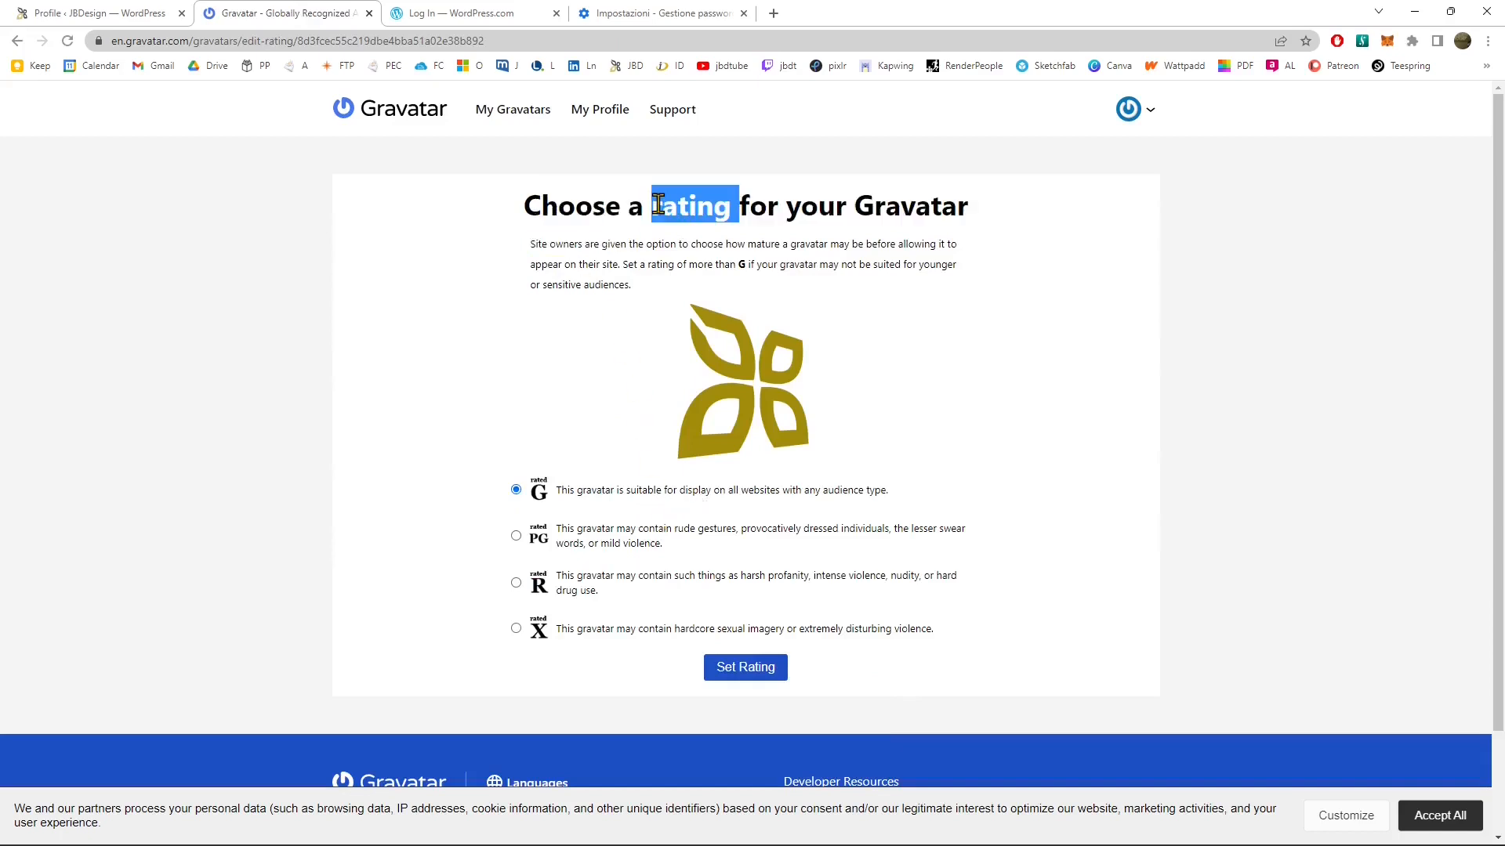
click(428, 453)
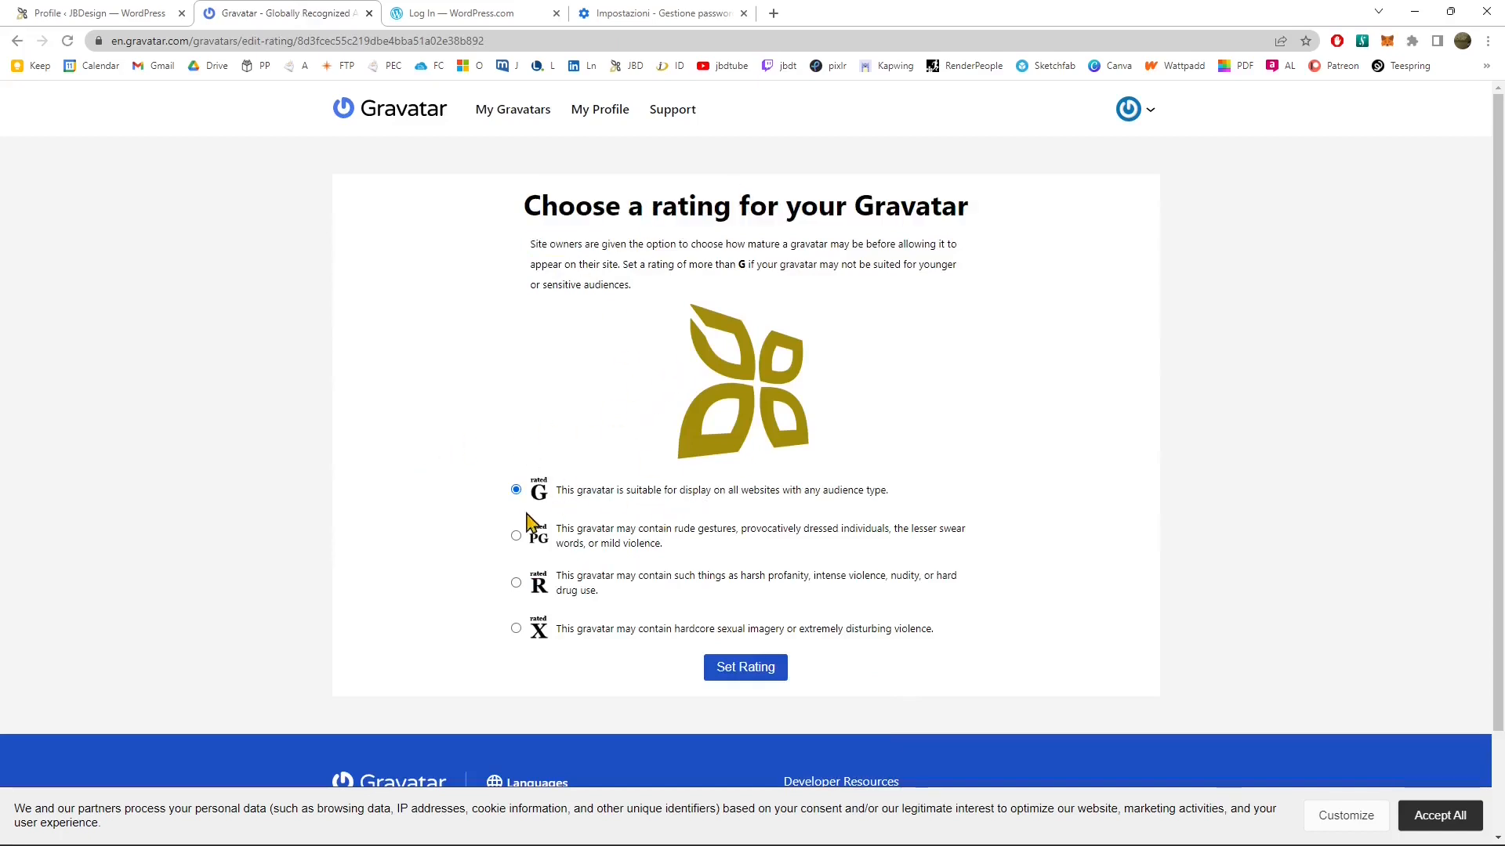